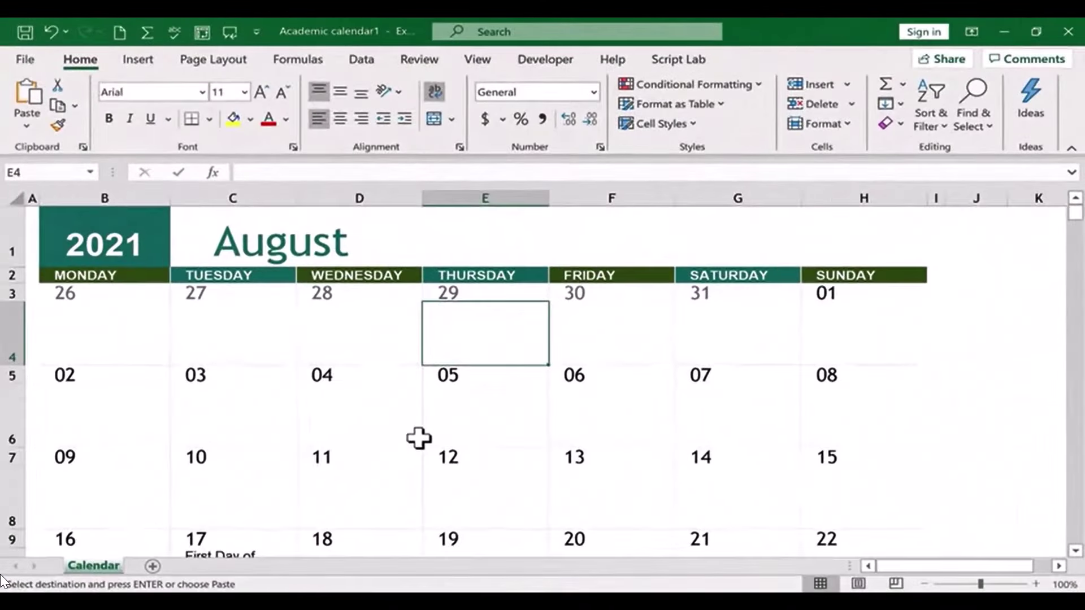
Step: Type 'Assembly' into the note space under Saturday August 21 of the finished calendar
{"action": "left_click", "coordinate": [772, 421]}
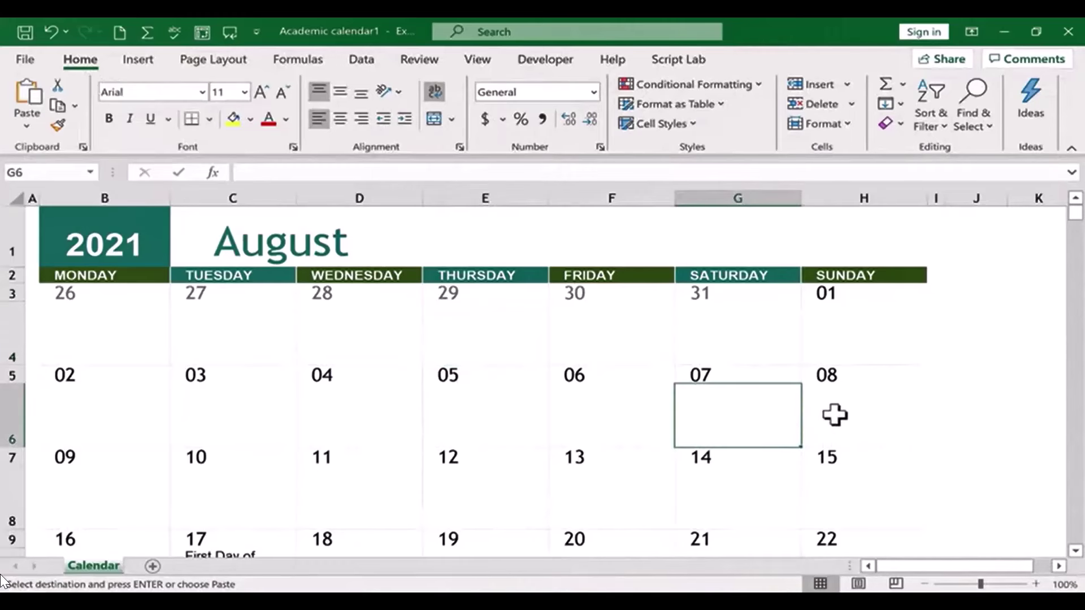
{"action": "left_click", "coordinate": [755, 551]}
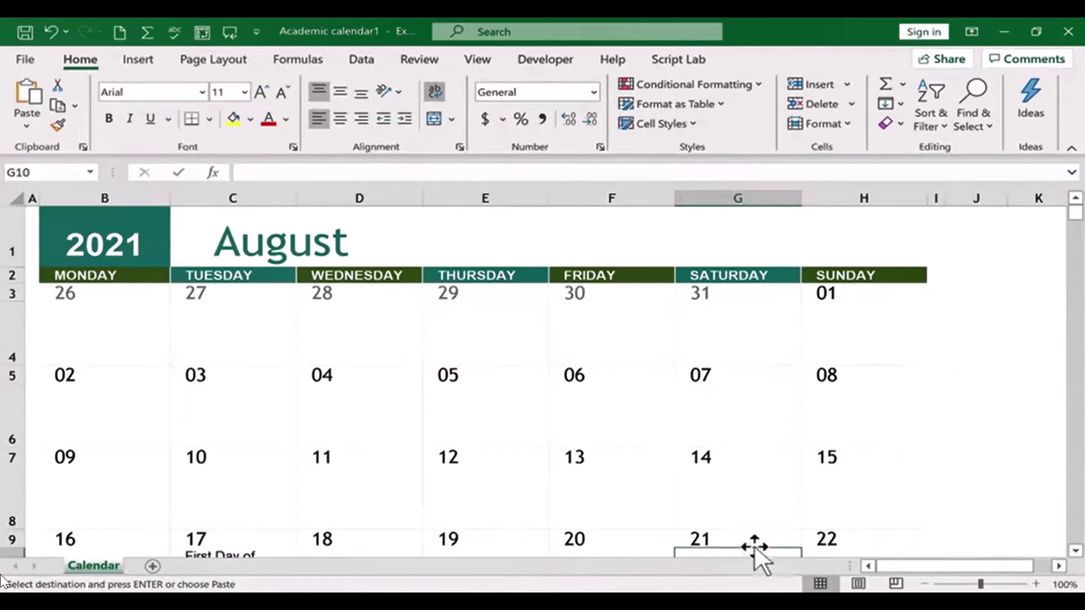
{"action": "scroll", "coordinate": [755, 537], "scroll_direction": "down", "scroll_amount": 4}
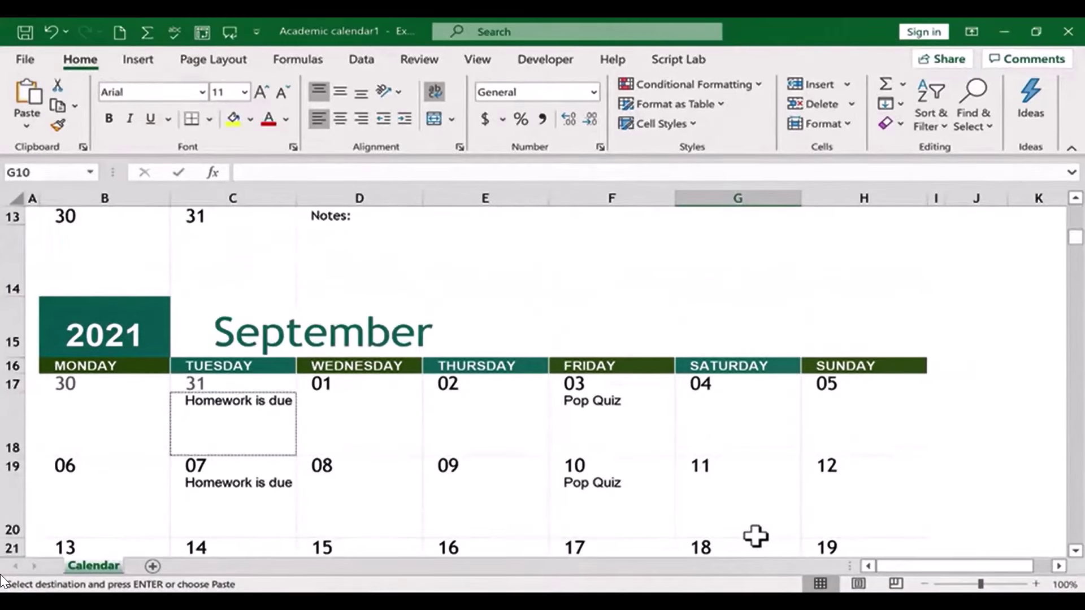
{"action": "type", "text": "Asse"}
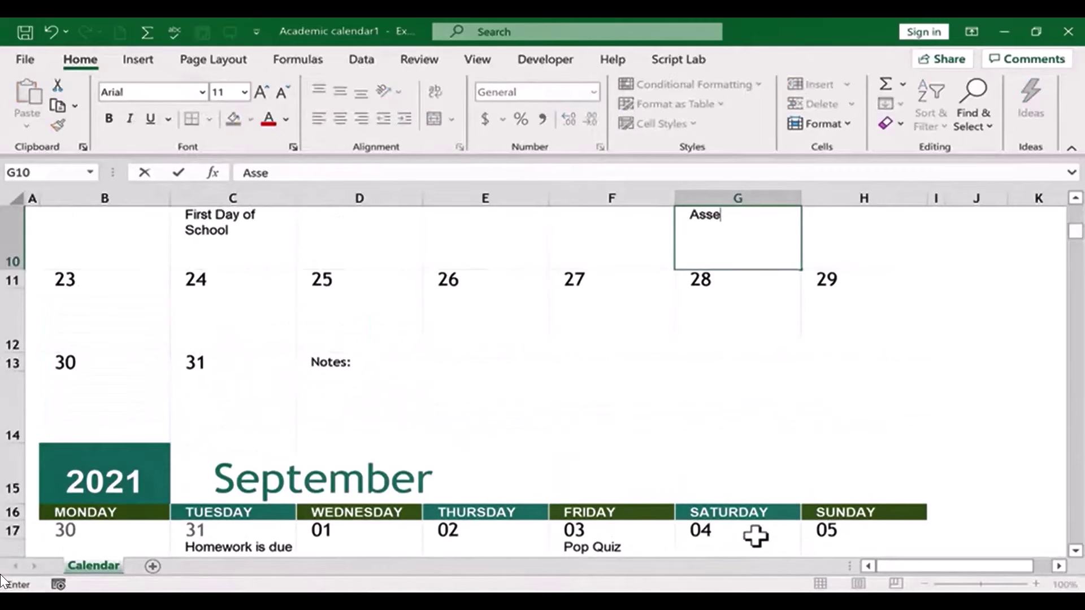
{"action": "type", "text": "mbly"}
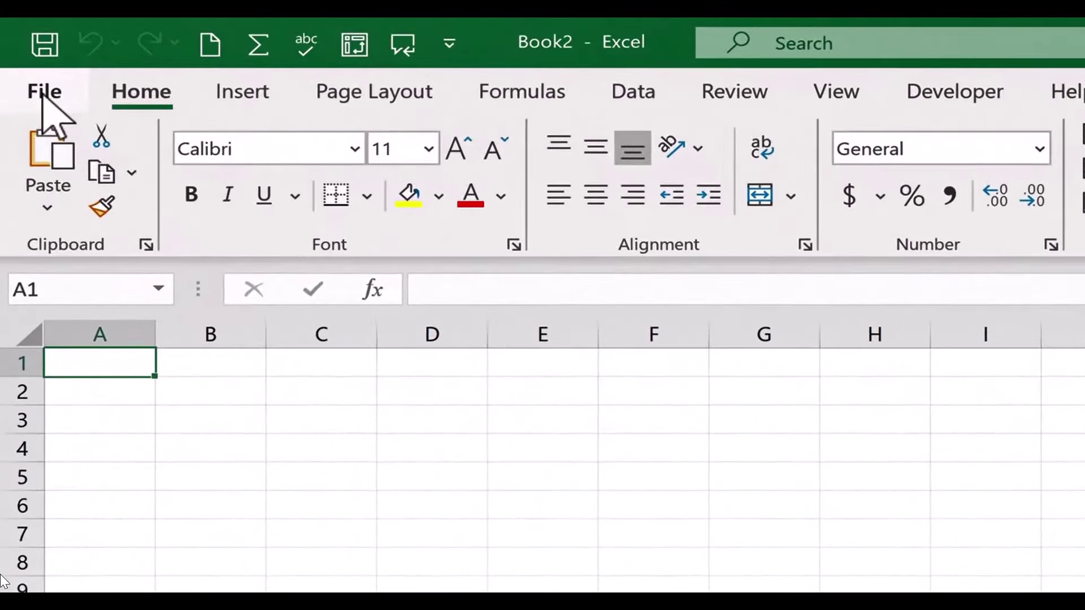
Step: Go to File > New and scroll the template gallery to the Academic calendar template
{"action": "left_click", "coordinate": [42, 97]}
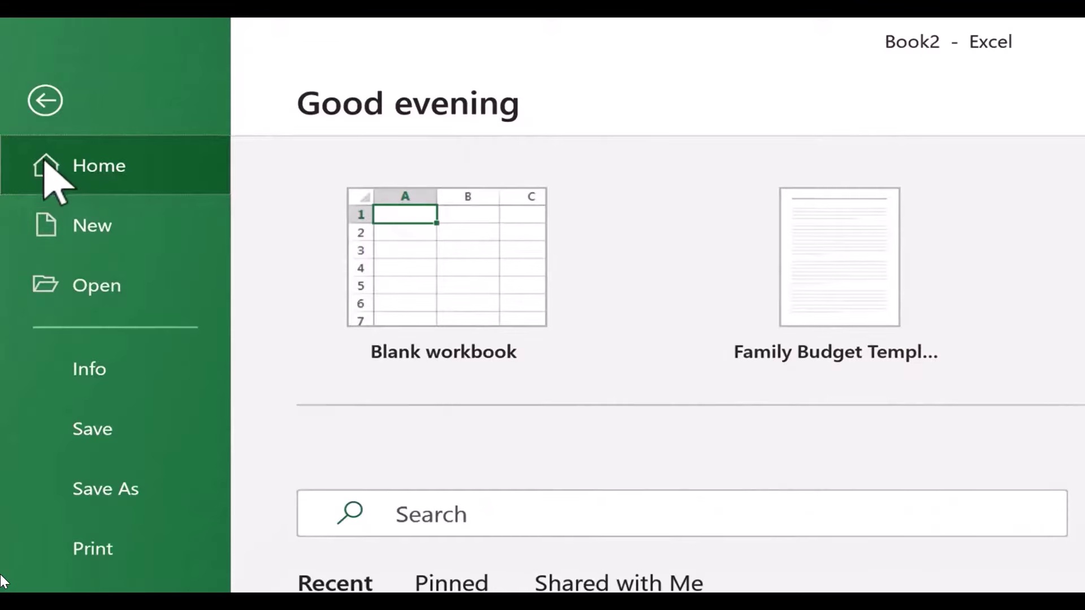
{"action": "left_click", "coordinate": [61, 223]}
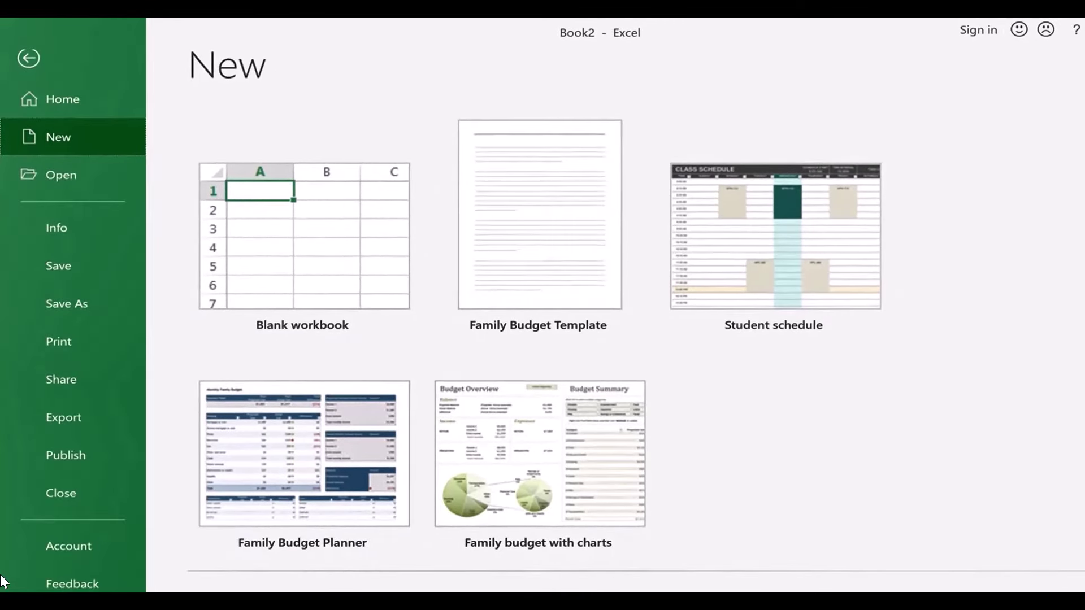
{"action": "scroll", "coordinate": [1, 582], "scroll_direction": "down", "scroll_amount": 15}
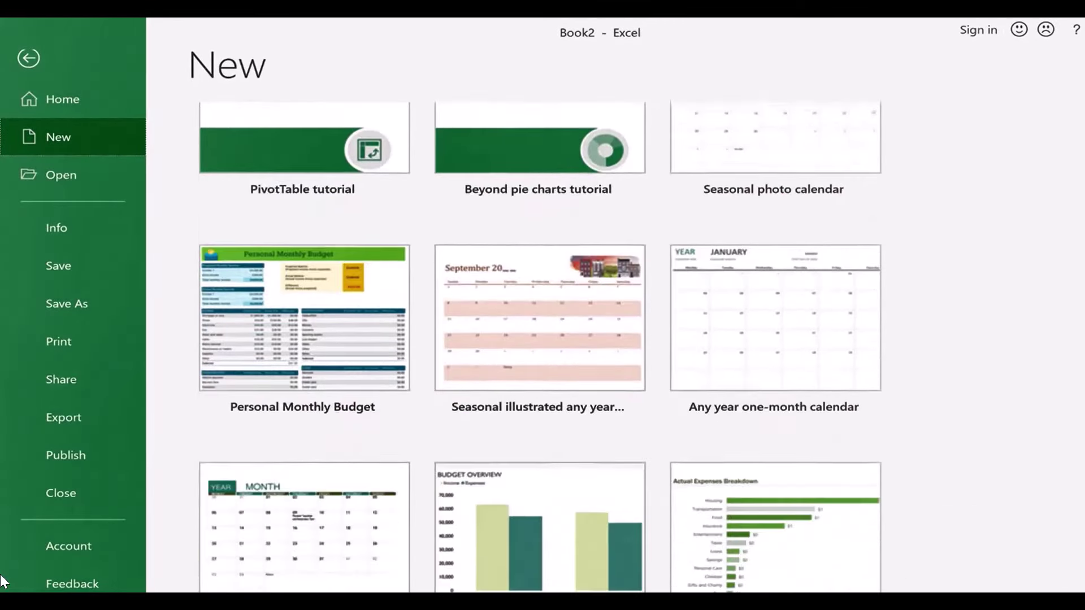
{"action": "scroll", "coordinate": [1, 582], "scroll_direction": "down", "scroll_amount": 2}
{"action": "scroll", "coordinate": [1, 583], "scroll_direction": "down", "scroll_amount": 1}
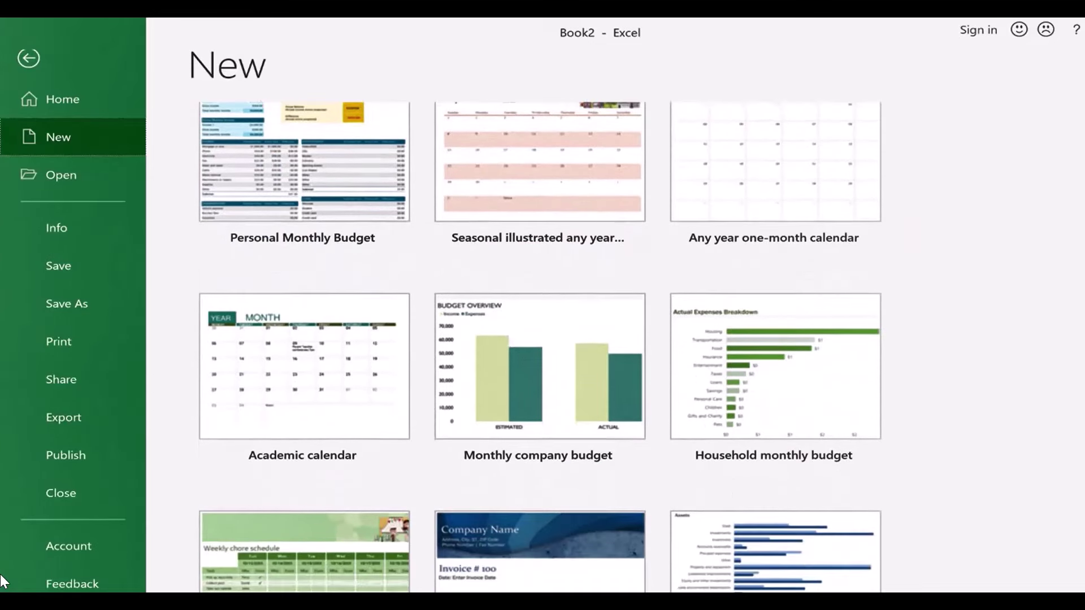
{"action": "scroll", "coordinate": [411, 232], "scroll_direction": "up", "scroll_amount": 1}
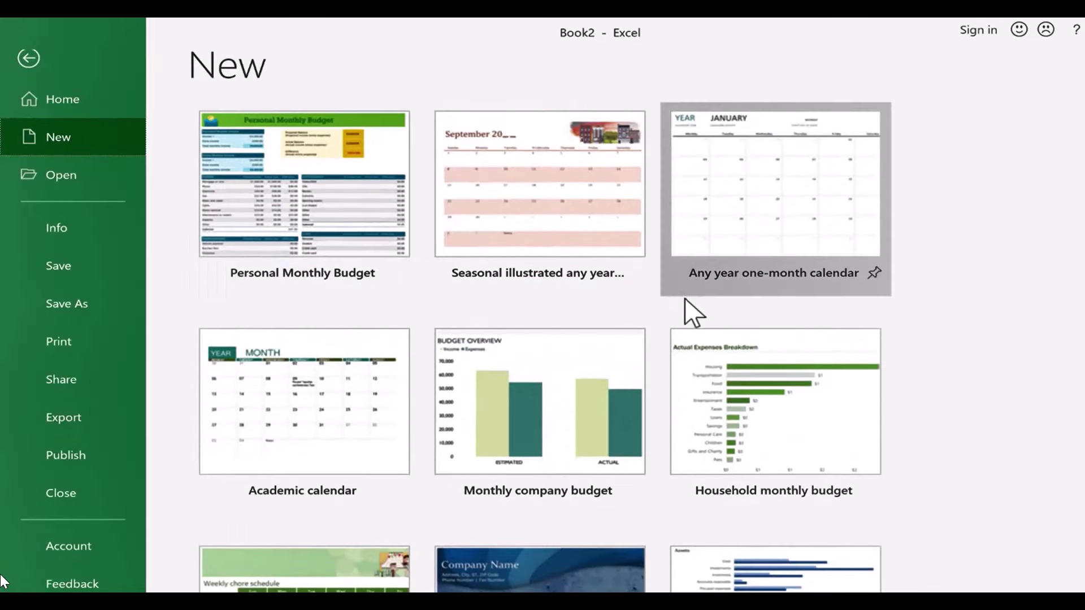
{"action": "scroll", "coordinate": [683, 297], "scroll_direction": "down", "scroll_amount": 3}
{"action": "scroll", "coordinate": [1, 582], "scroll_direction": "up", "scroll_amount": 3}
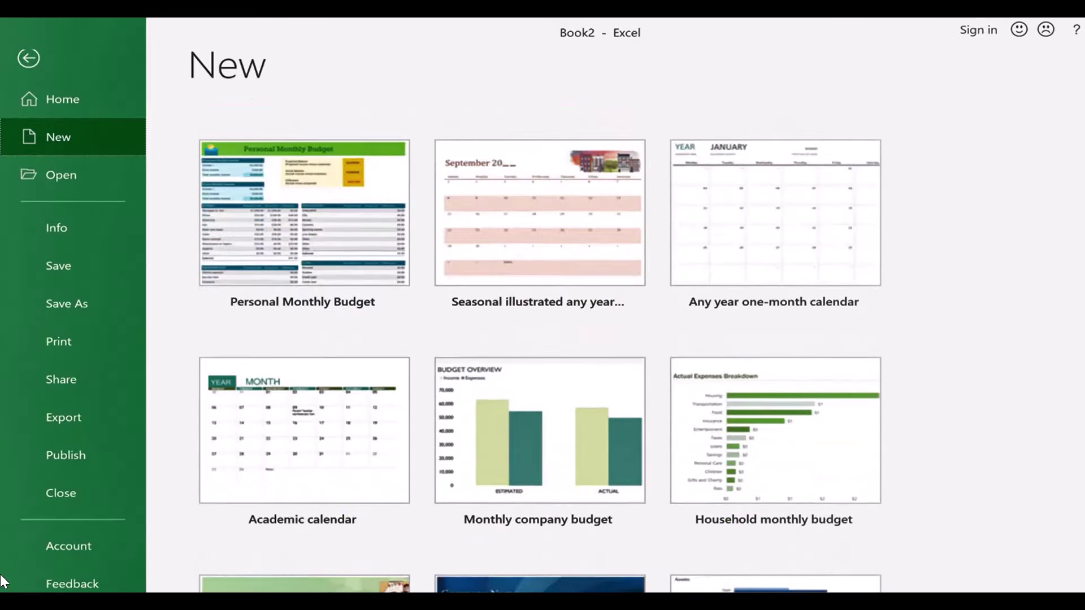
{"action": "scroll", "coordinate": [1, 582], "scroll_direction": "up", "scroll_amount": 5}
{"action": "scroll", "coordinate": [1078, 308], "scroll_direction": "down", "scroll_amount": 5}
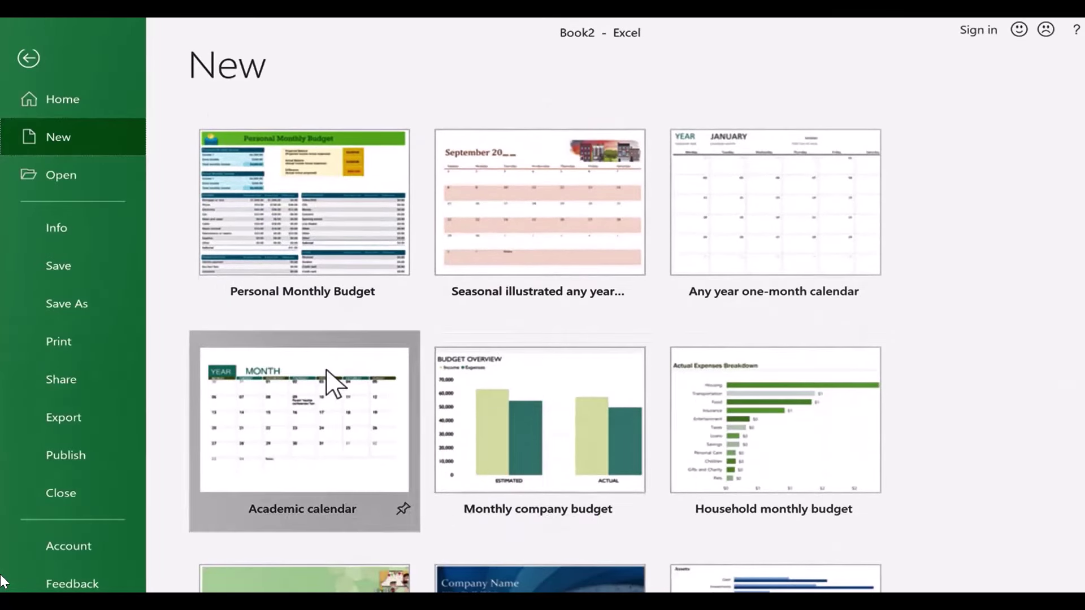
Step: Preview the Academic calendar template, then close the preview
{"action": "left_click", "coordinate": [358, 380]}
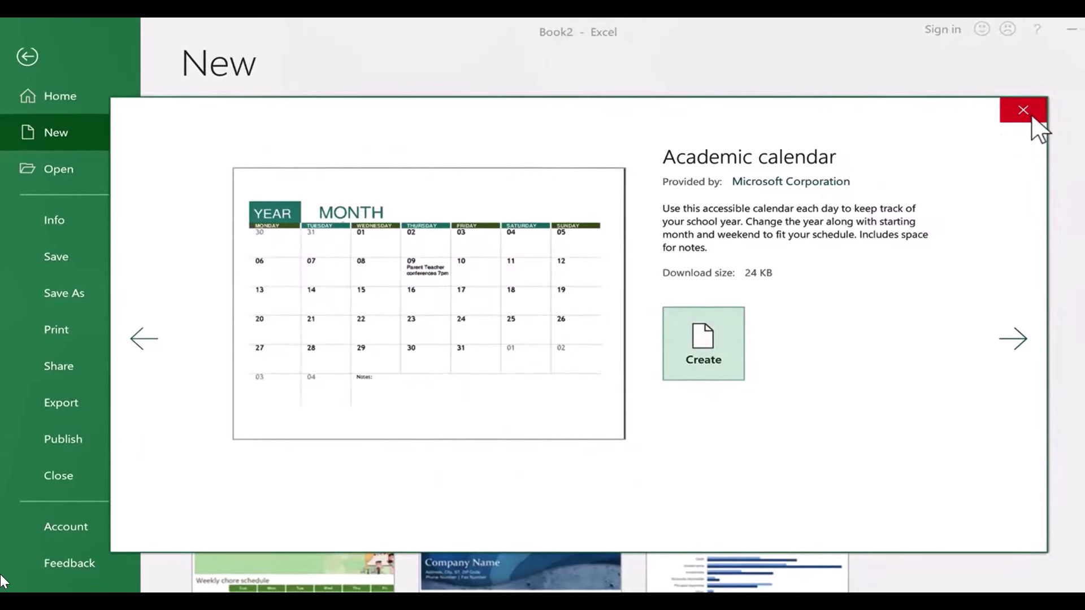
{"action": "left_click", "coordinate": [1031, 117]}
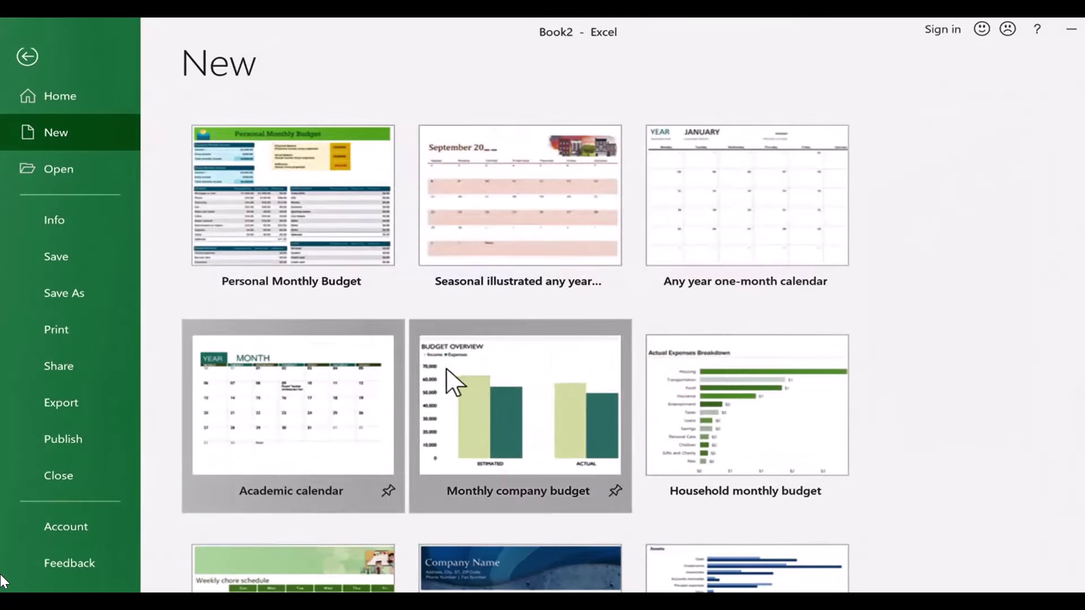
{"action": "scroll", "coordinate": [446, 365], "scroll_direction": "up", "scroll_amount": 10}
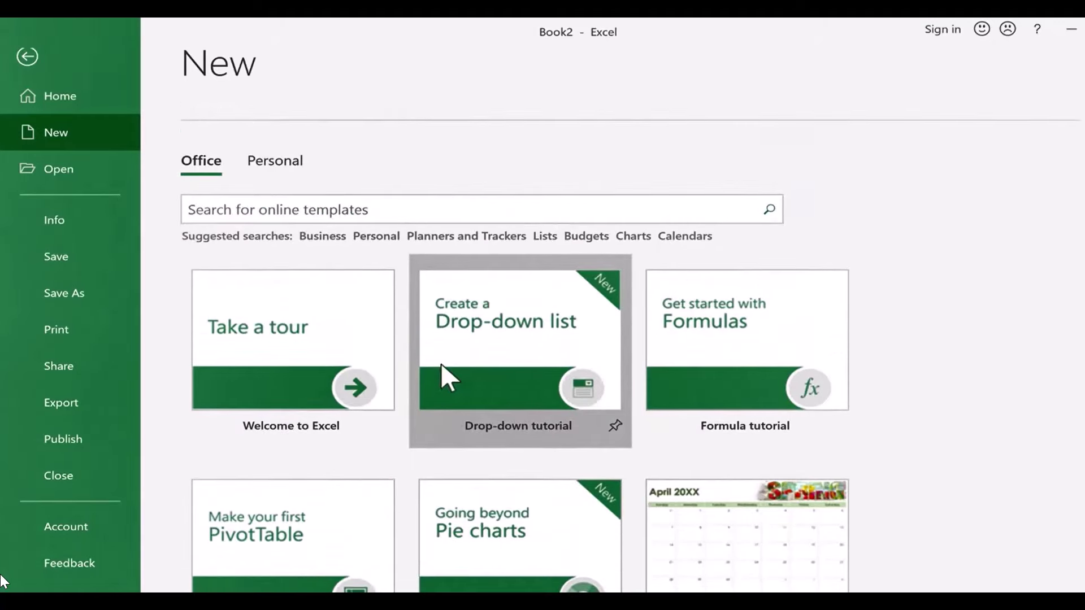
{"action": "scroll", "coordinate": [441, 366], "scroll_direction": "up", "scroll_amount": 1}
Step: Search templates for 'cal', go back to the default gallery, and scroll to Academic calendar
{"action": "left_click", "coordinate": [244, 252]}
{"action": "type", "text": "calendar"}
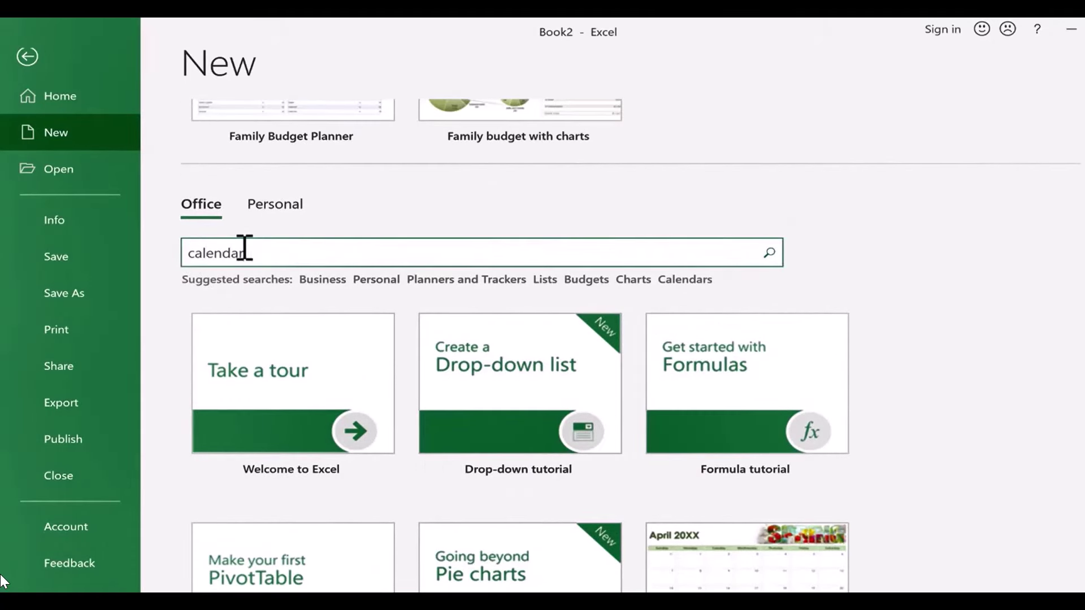
{"action": "key", "text": "Return"}
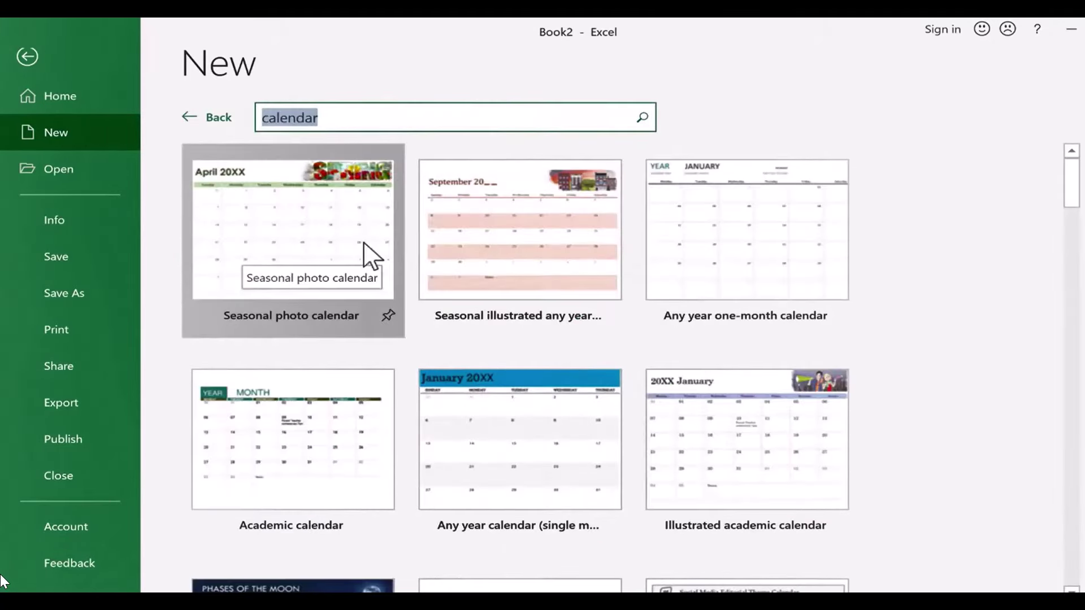
{"action": "left_click", "coordinate": [195, 119]}
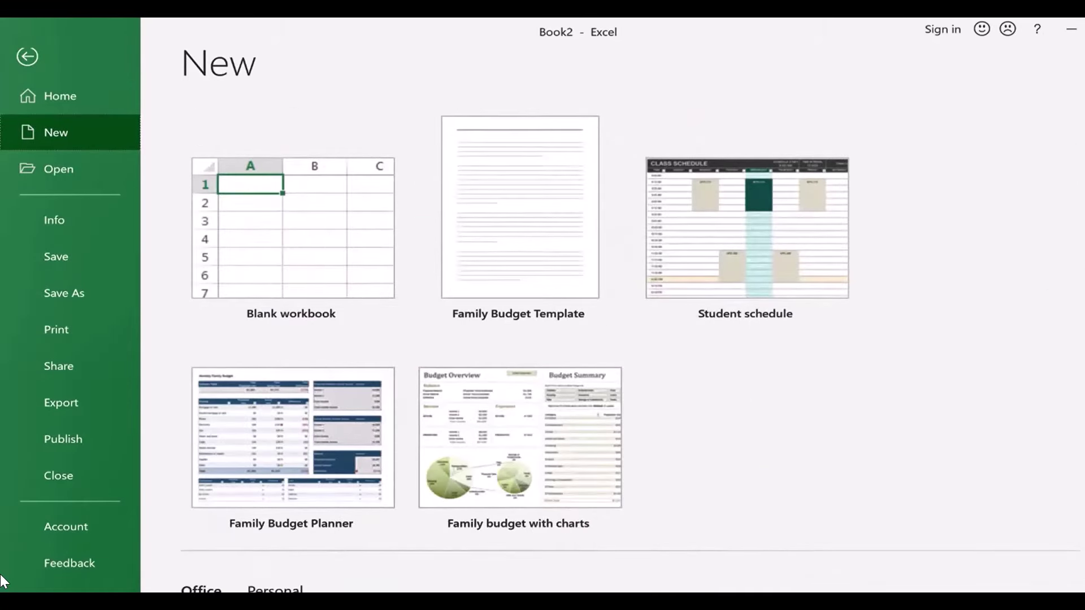
{"action": "scroll", "coordinate": [3, 582], "scroll_direction": "down", "scroll_amount": 15}
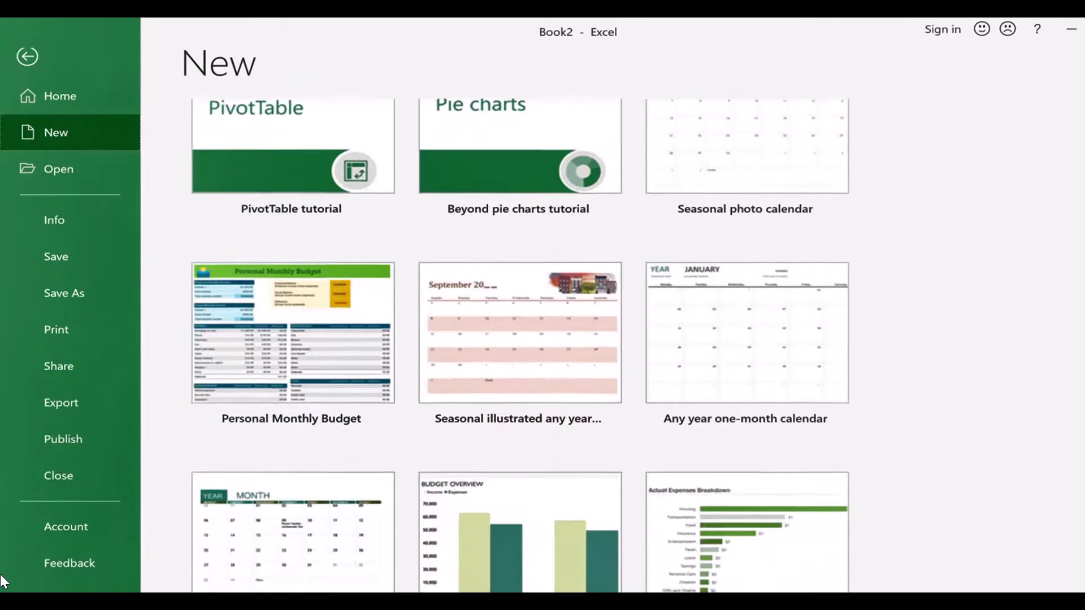
{"action": "scroll", "coordinate": [3, 582], "scroll_direction": "down", "scroll_amount": 2}
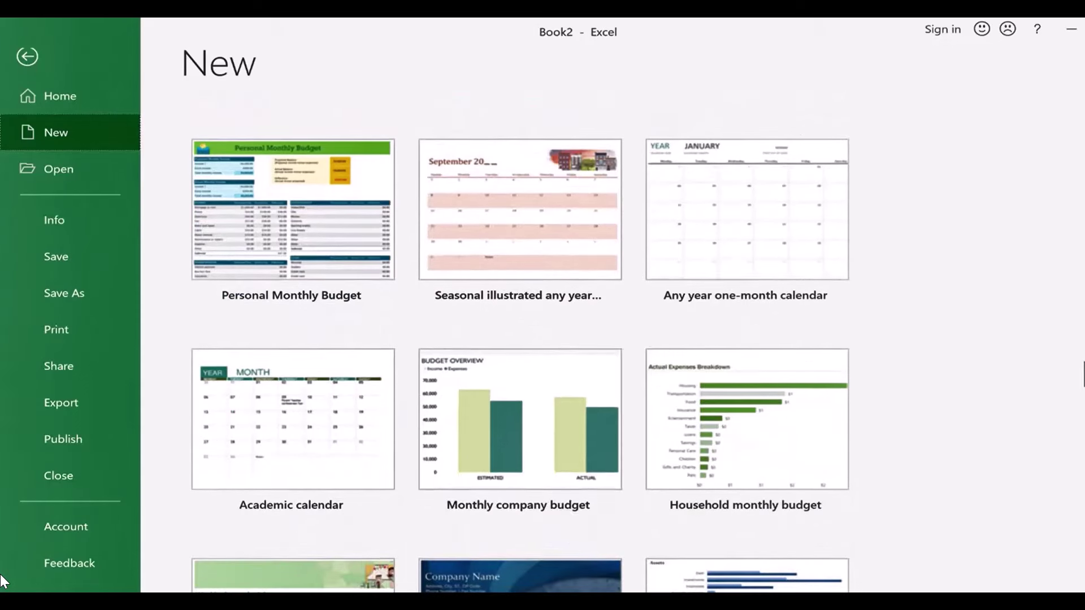
Step: Create a workbook from the Academic calendar template and delete the Parent Teacher conferences note in E6
{"action": "left_click", "coordinate": [361, 432]}
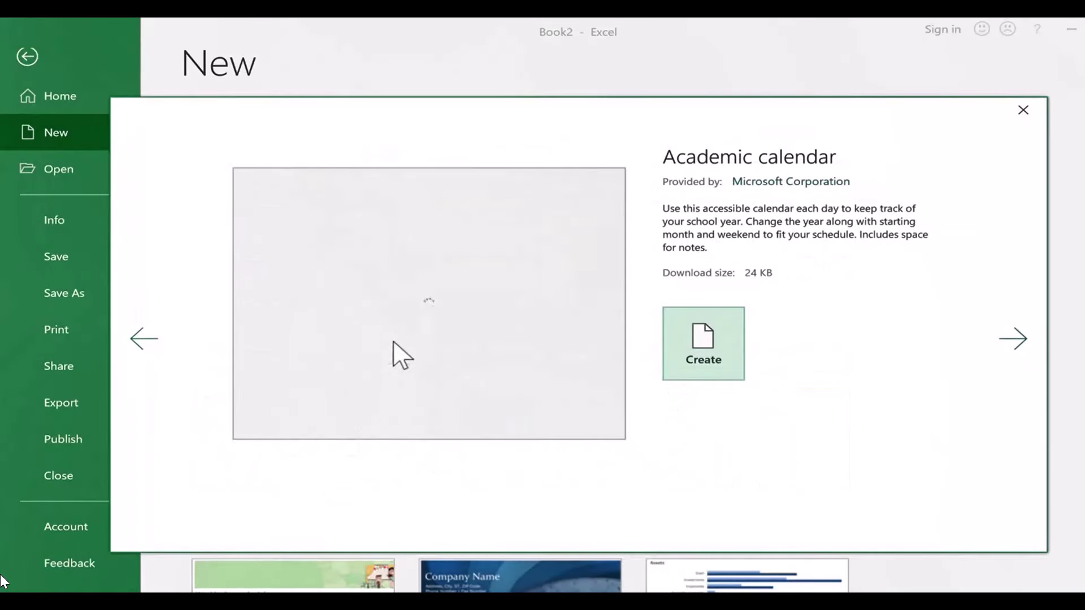
{"action": "left_click", "coordinate": [709, 346]}
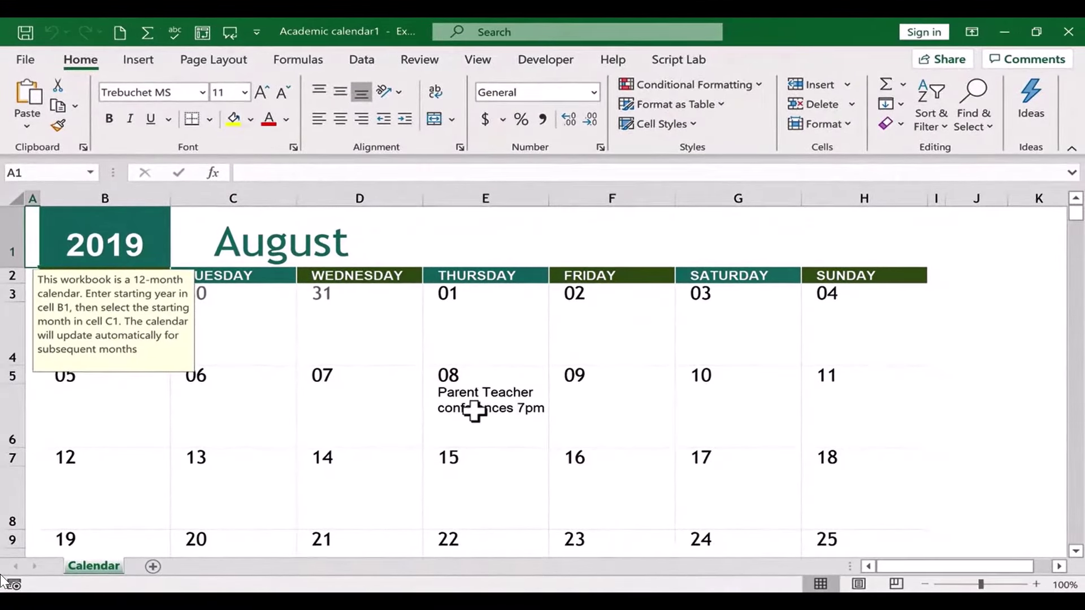
{"action": "scroll", "coordinate": [473, 411], "scroll_direction": "down", "scroll_amount": 1}
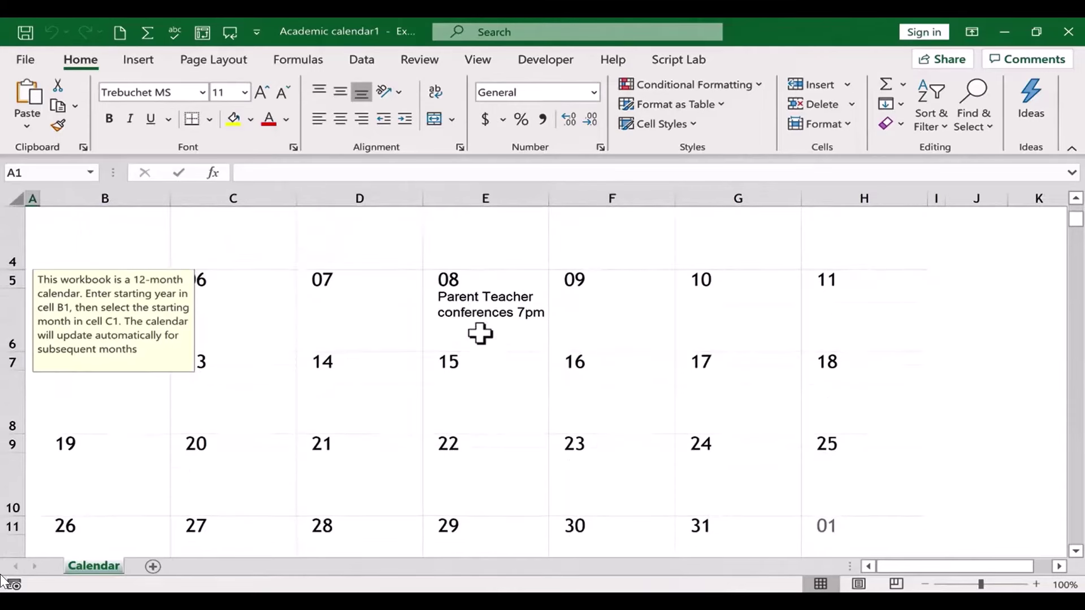
{"action": "left_click", "coordinate": [500, 300]}
{"action": "double_click", "coordinate": [496, 308]}
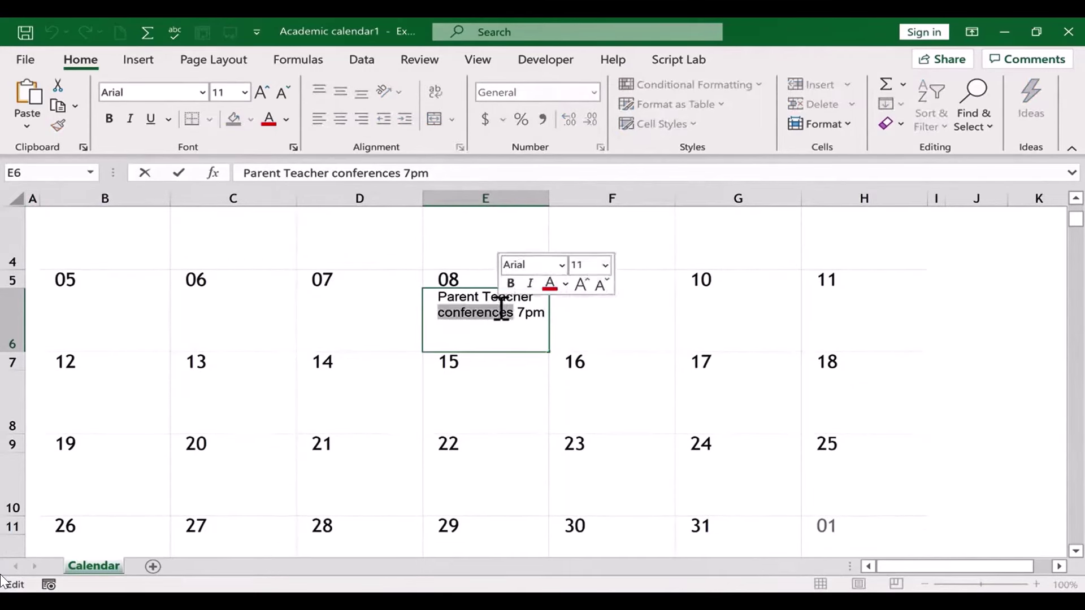
{"action": "triple_click", "coordinate": [509, 311]}
{"action": "key", "text": "BackSpace"}
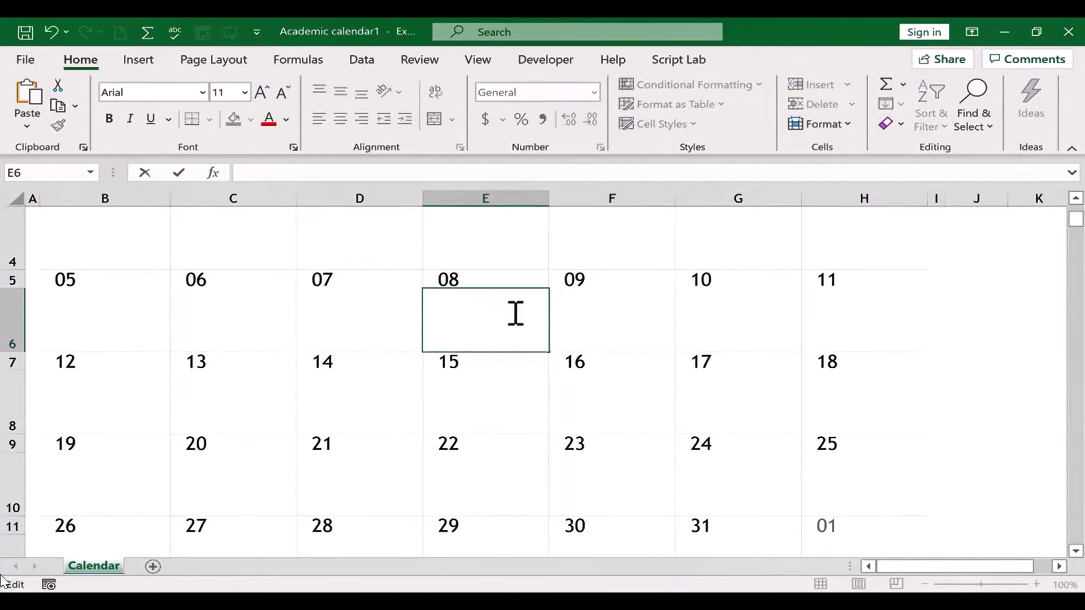
Step: Replace the =YEAR(TODAY()) formula in B1 with 2021 so the calendar shows August 2021
{"action": "left_click", "coordinate": [671, 335]}
{"action": "scroll", "coordinate": [669, 337], "scroll_direction": "up", "scroll_amount": 1}
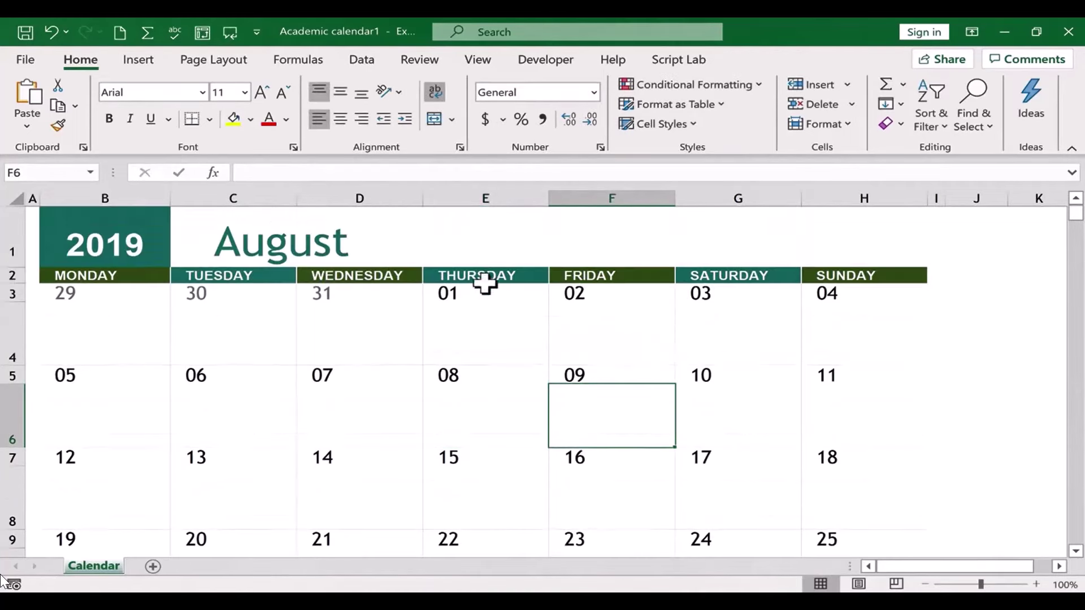
{"action": "left_click", "coordinate": [150, 252]}
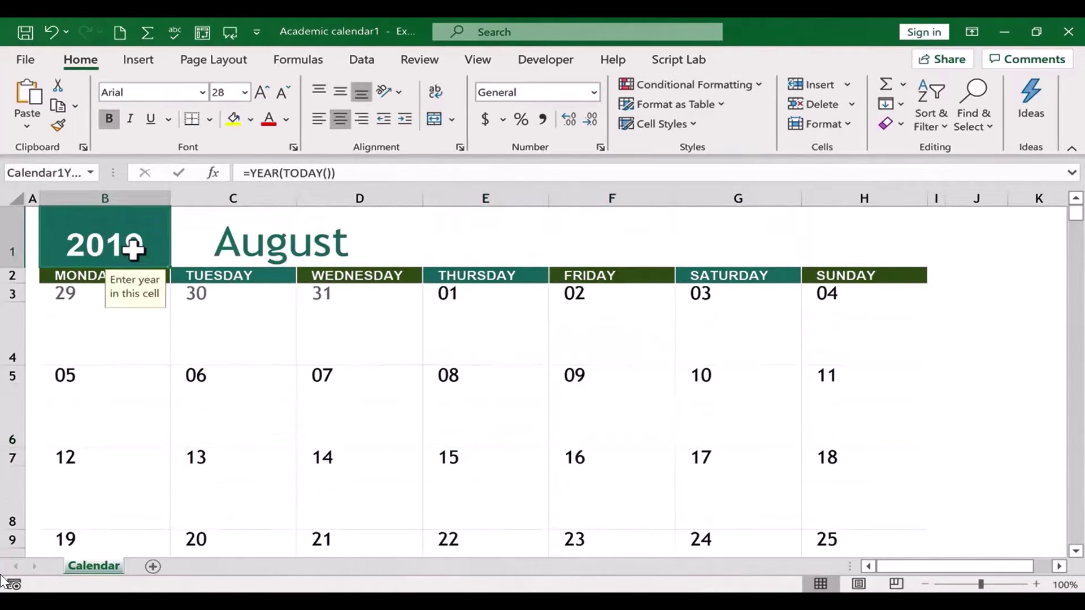
{"action": "double_click", "coordinate": [134, 248]}
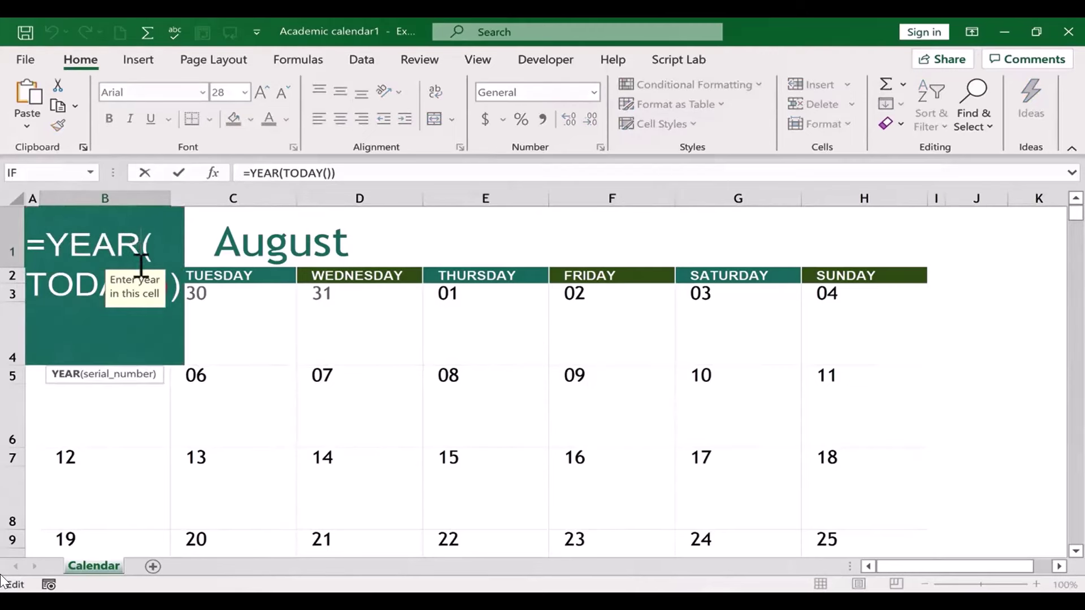
{"action": "key", "text": "Escape"}
{"action": "type", "text": "2"}
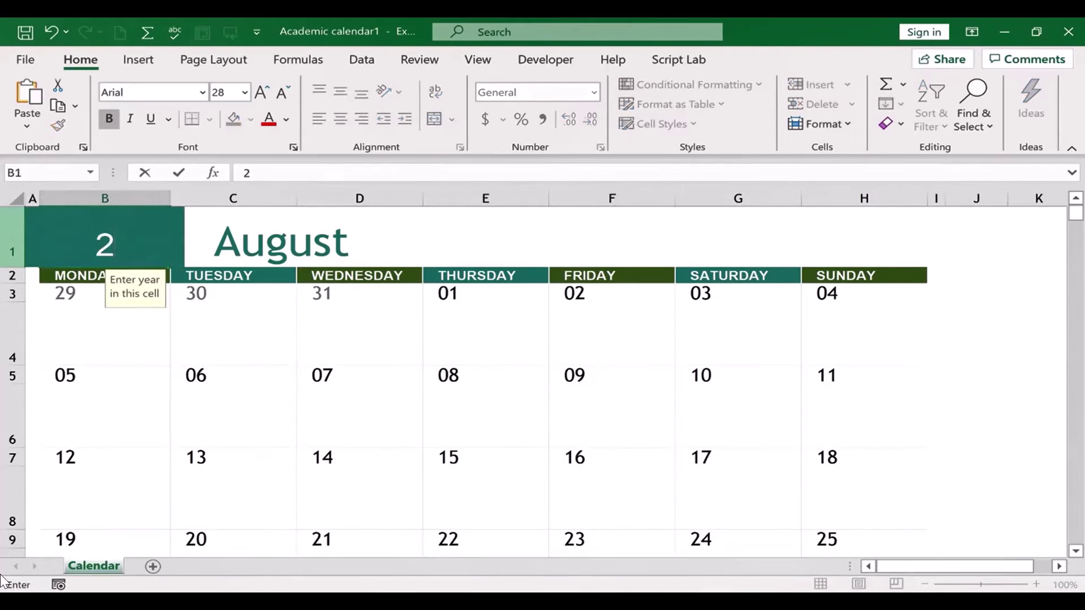
{"action": "type", "text": "021"}
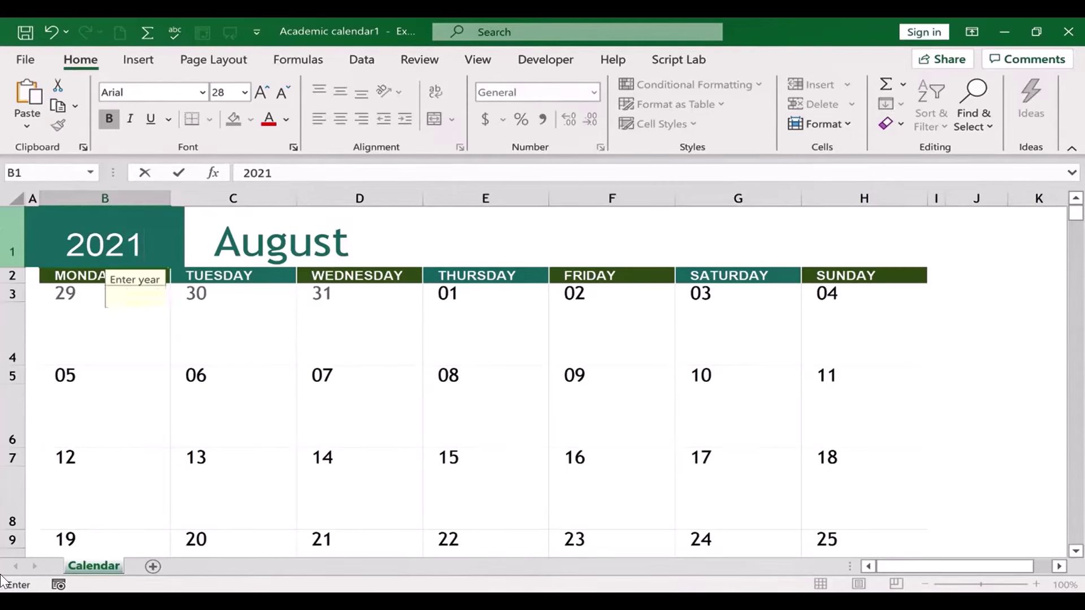
{"action": "key", "text": "Return"}
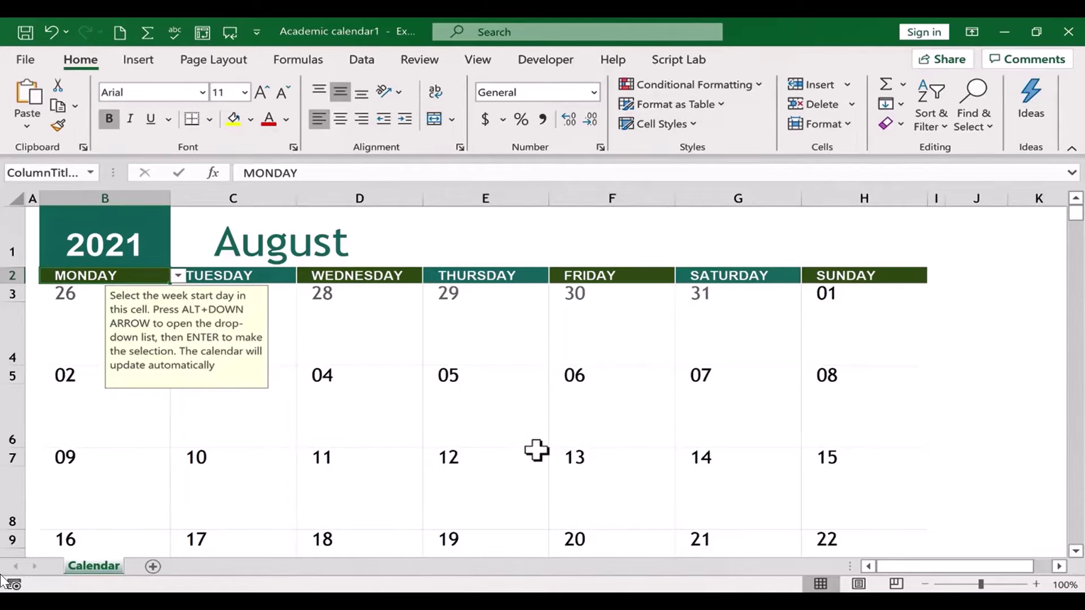
{"action": "left_click", "coordinate": [329, 240]}
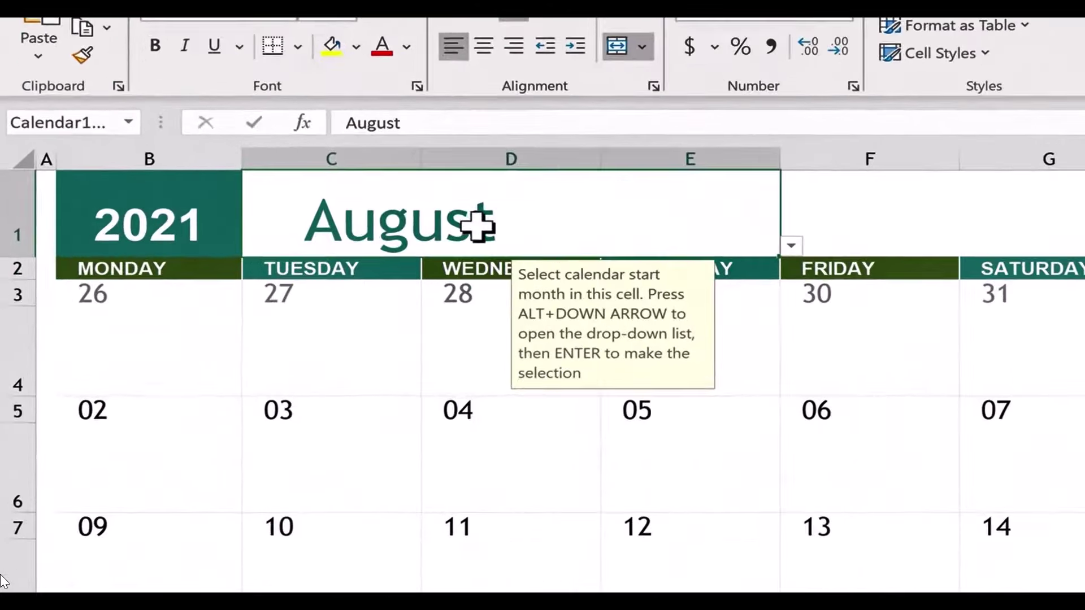
{"action": "left_click", "coordinate": [795, 247]}
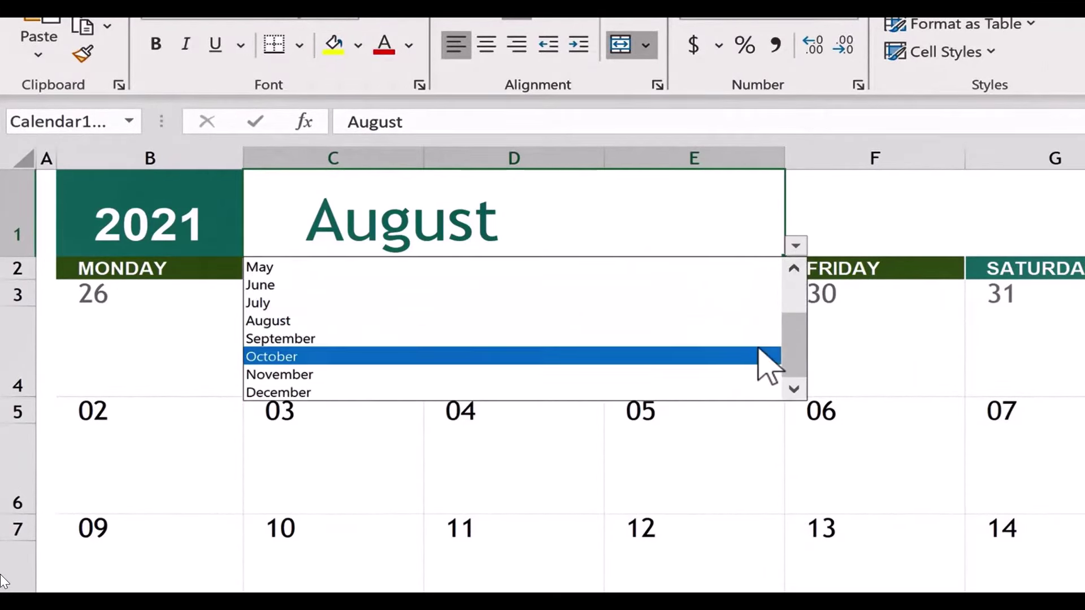
{"action": "left_click", "coordinate": [794, 285]}
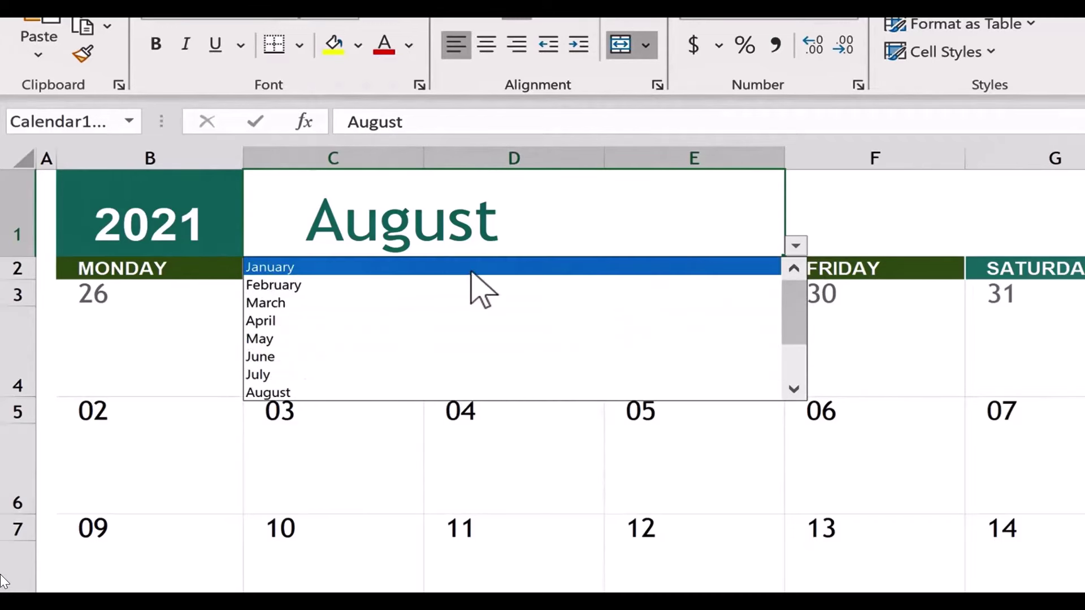
{"action": "left_click", "coordinate": [341, 268]}
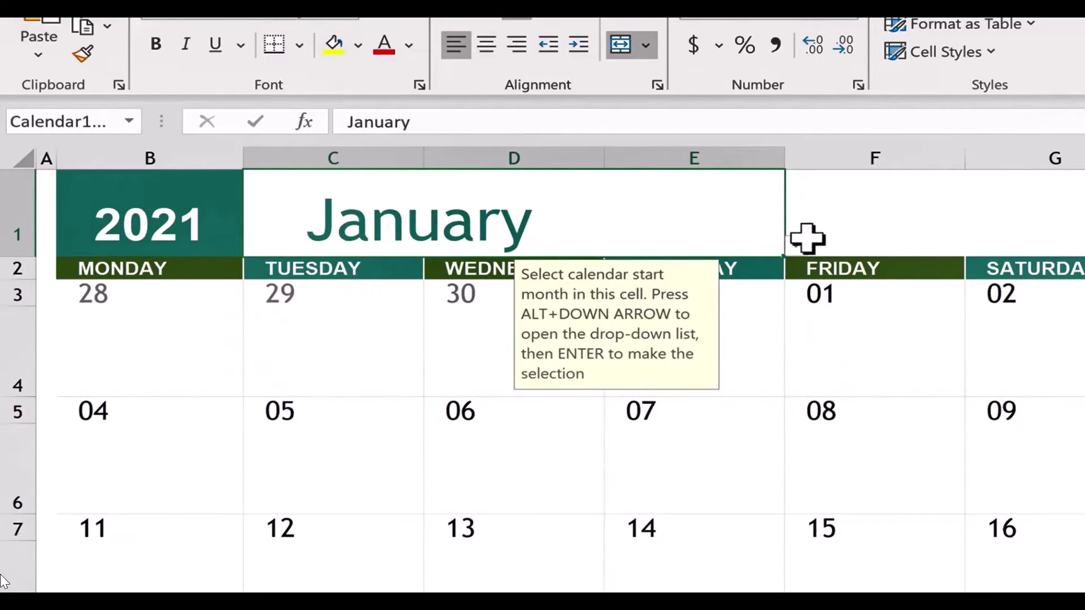
{"action": "left_click", "coordinate": [796, 246]}
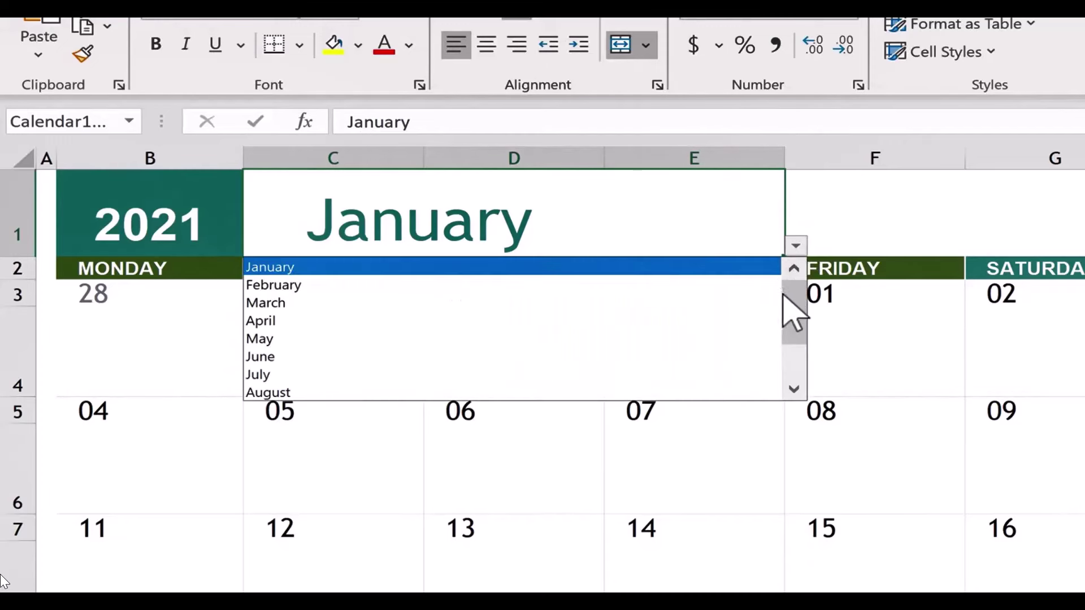
{"action": "left_click_drag", "start_coordinate": [795, 315], "coordinate": [794, 384]}
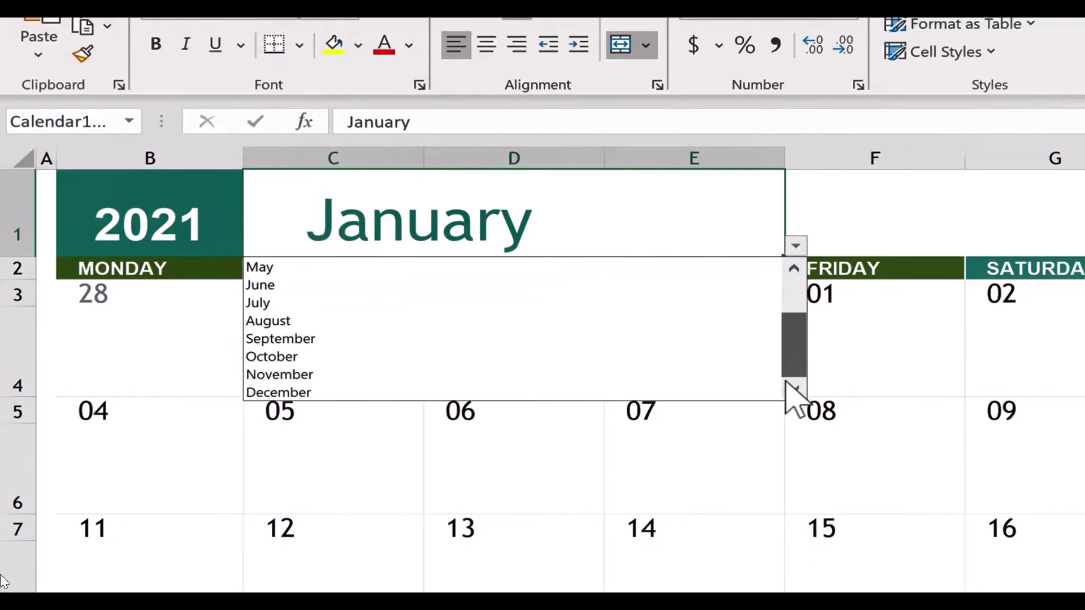
{"action": "left_click", "coordinate": [459, 320]}
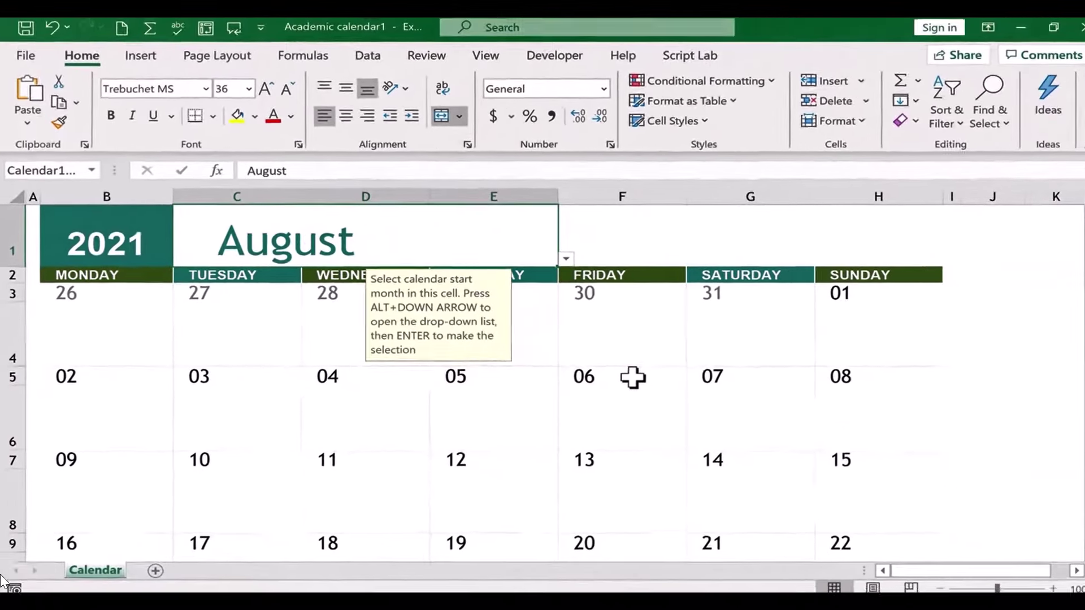
Step: Fill C10 under August 17 with placeholder text and select all of it
{"action": "scroll", "coordinate": [538, 318], "scroll_direction": "down", "scroll_amount": 2}
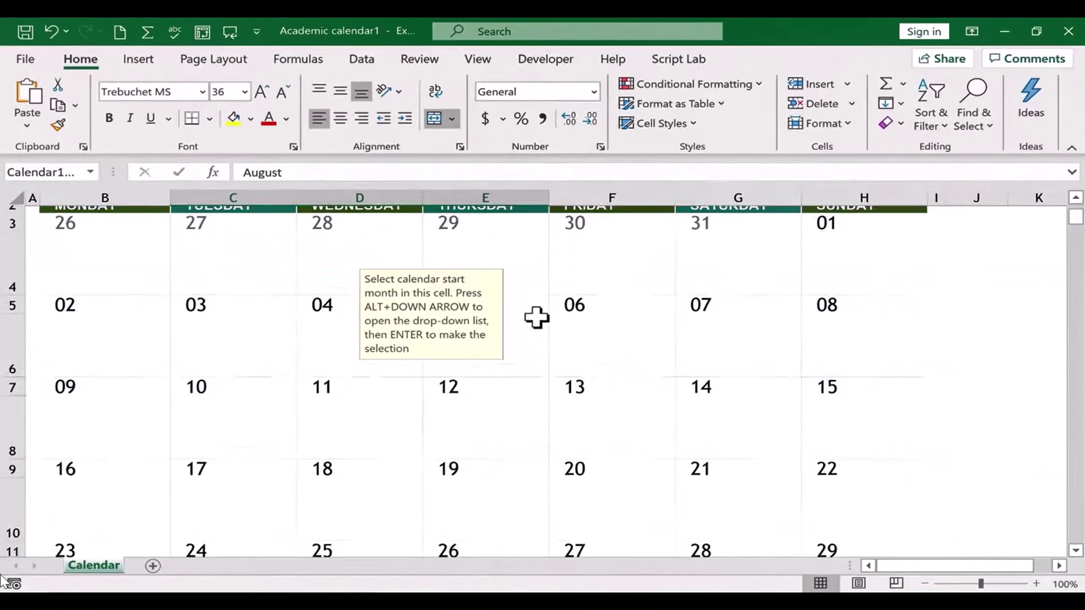
{"action": "scroll", "coordinate": [529, 318], "scroll_direction": "up", "scroll_amount": 1}
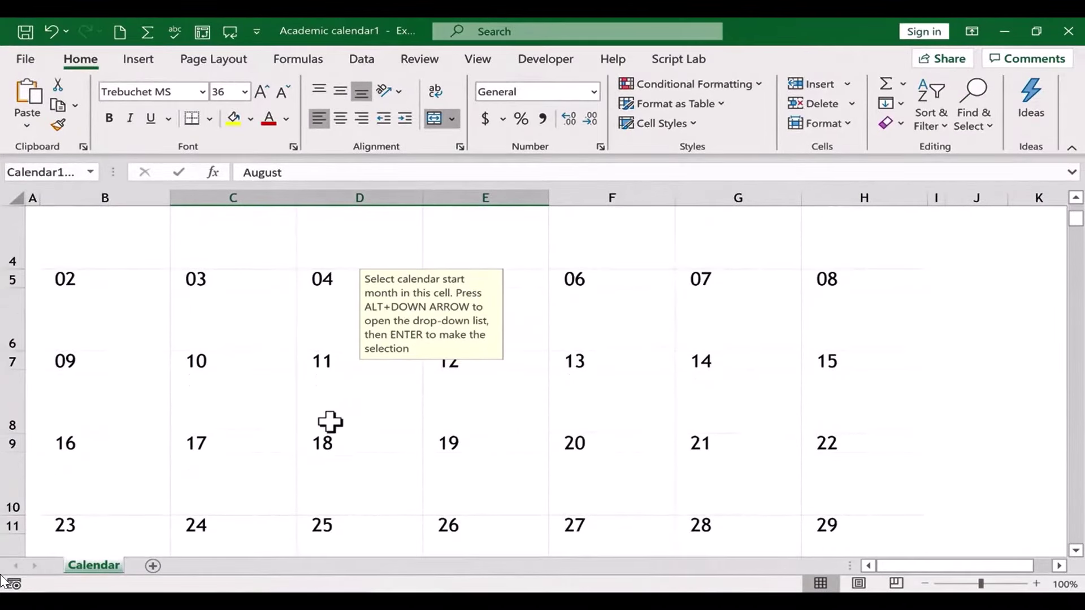
{"action": "left_click", "coordinate": [244, 459]}
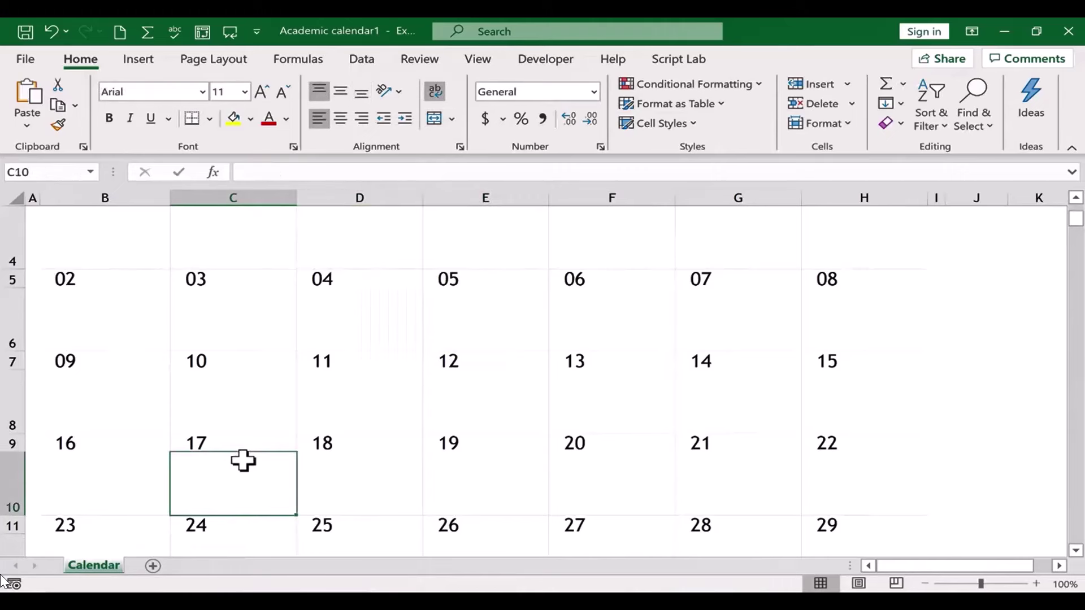
{"action": "left_click", "coordinate": [322, 484]}
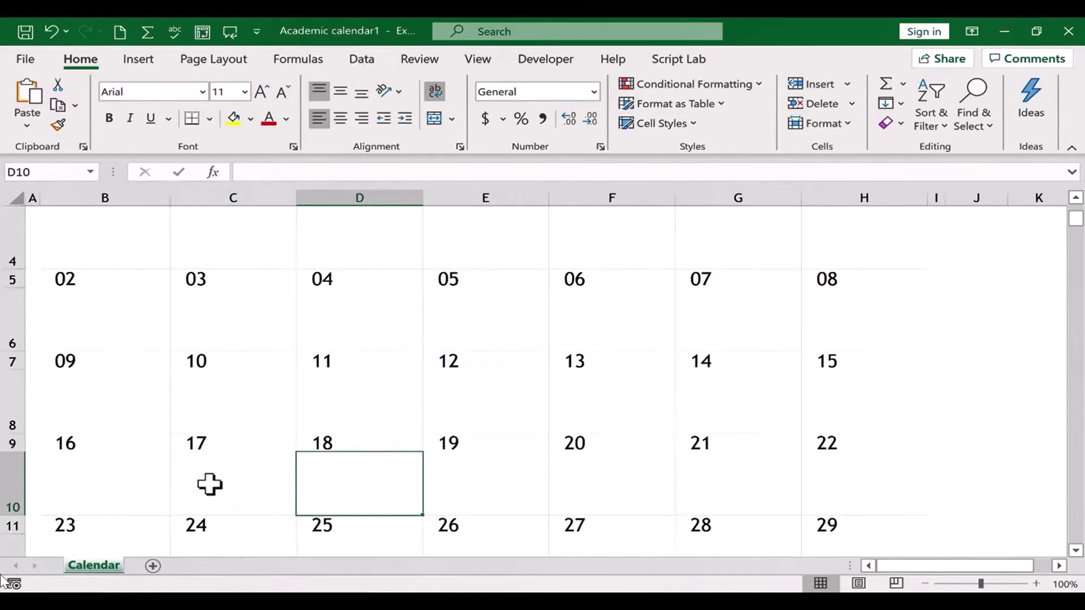
{"action": "left_click", "coordinate": [202, 441]}
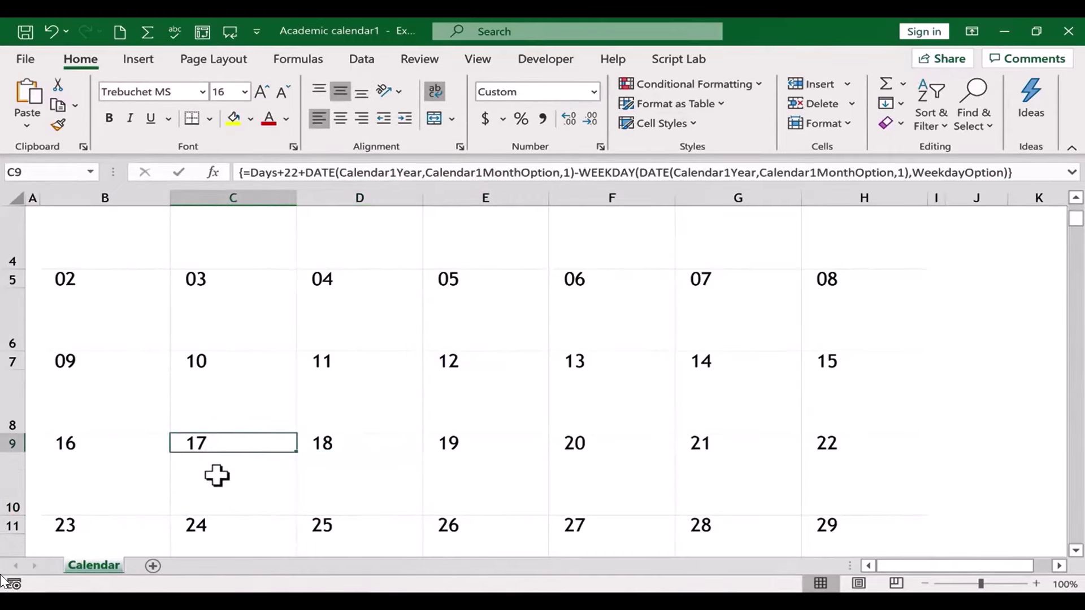
{"action": "left_click", "coordinate": [213, 482]}
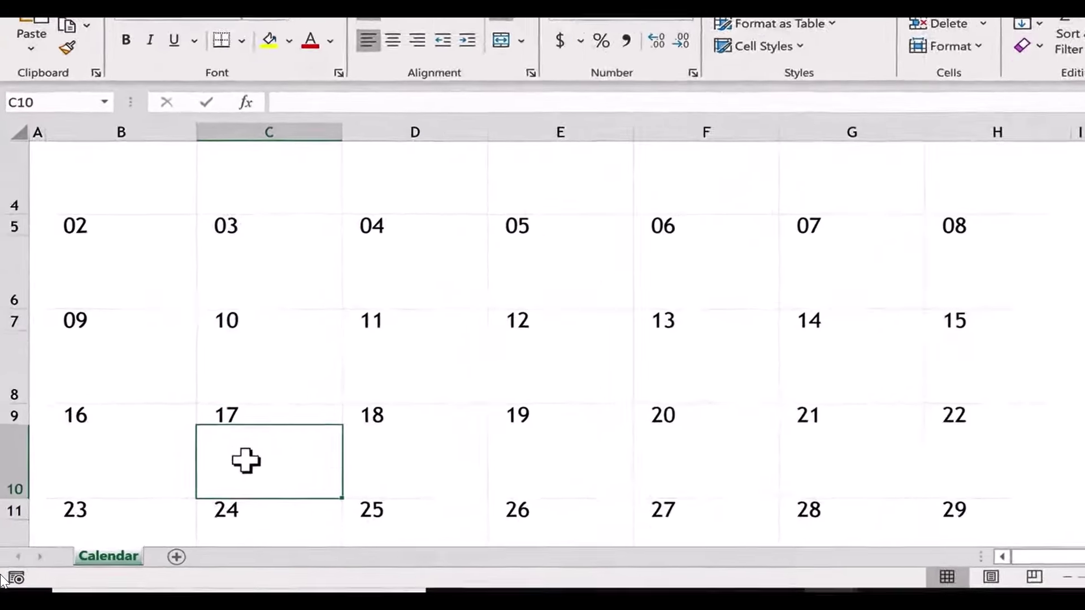
{"action": "type", "text": "alksjdfkljaklsjfklaskldfj;lasdjf;kasjkdfj"}
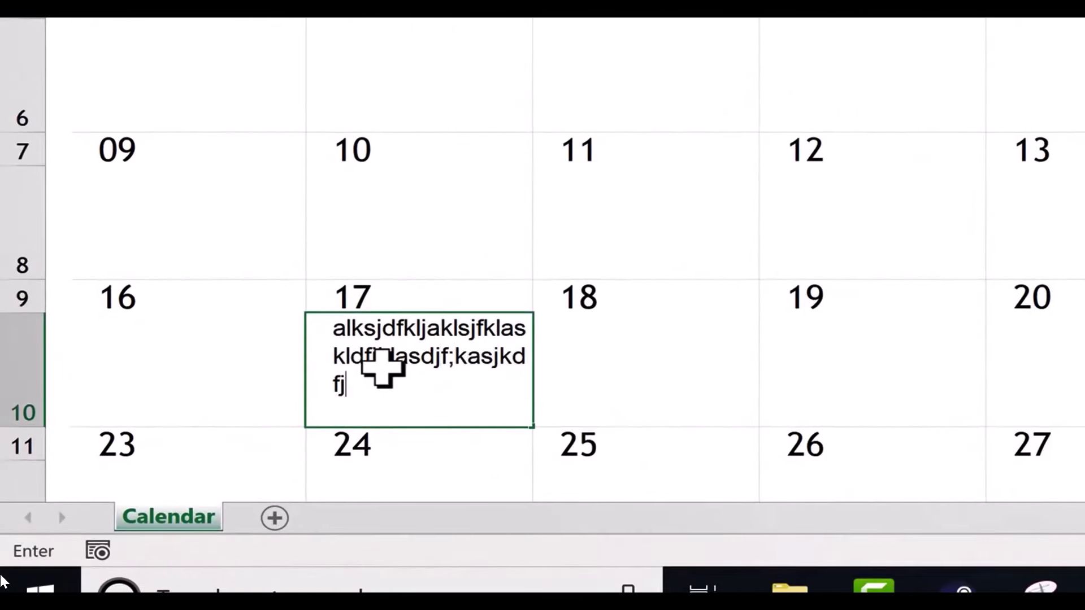
{"action": "key", "text": "ctrl+a"}
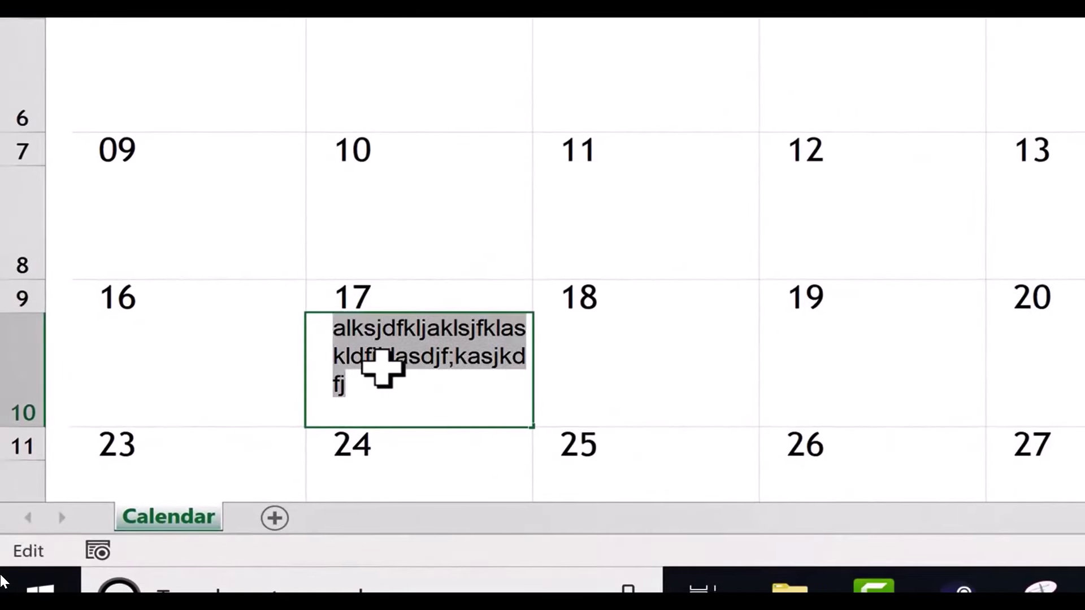
Step: Type 'First' in C10 under August 17 and 'Last Day' in G138 under May 28, 2022
{"action": "type", "text": "First"}
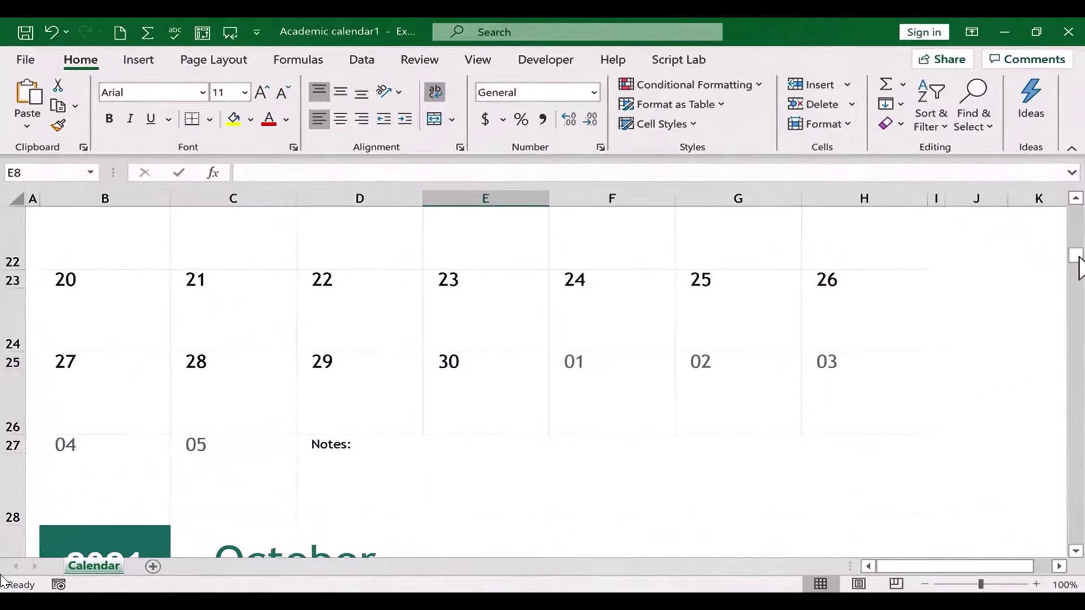
{"action": "left_click_drag", "start_coordinate": [1079, 260], "coordinate": [1055, 478]}
{"action": "scroll", "coordinate": [941, 420], "scroll_direction": "down", "scroll_amount": 8}
{"action": "scroll", "coordinate": [761, 296], "scroll_direction": "up", "scroll_amount": 1}
{"action": "left_click", "coordinate": [761, 295]}
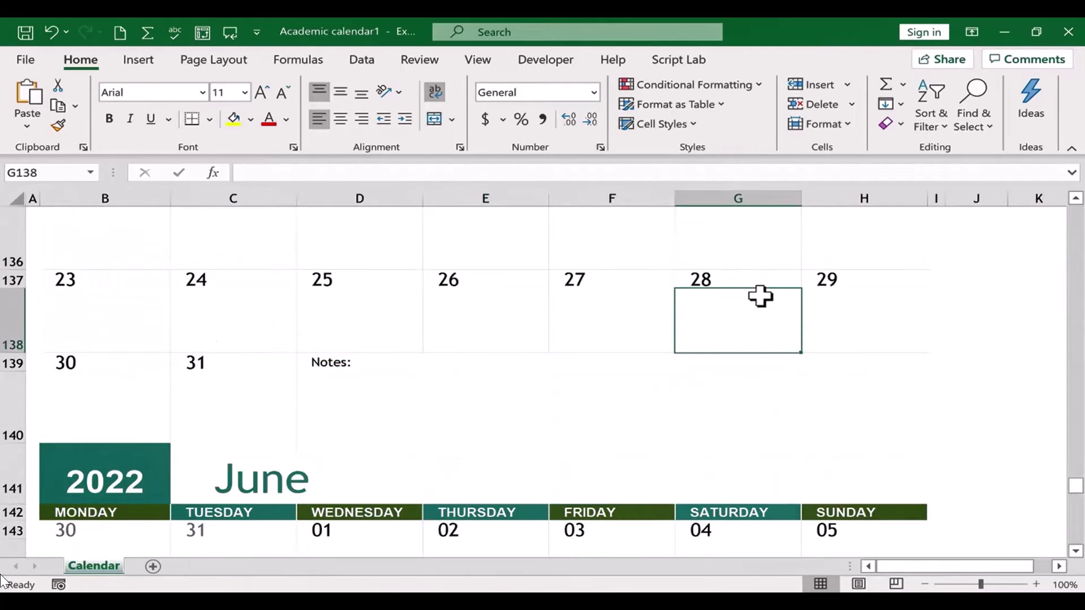
{"action": "type", "text": "Las"}
{"action": "key", "text": "Return"}
{"action": "scroll", "coordinate": [1048, 443], "scroll_direction": "up", "scroll_amount": 9}
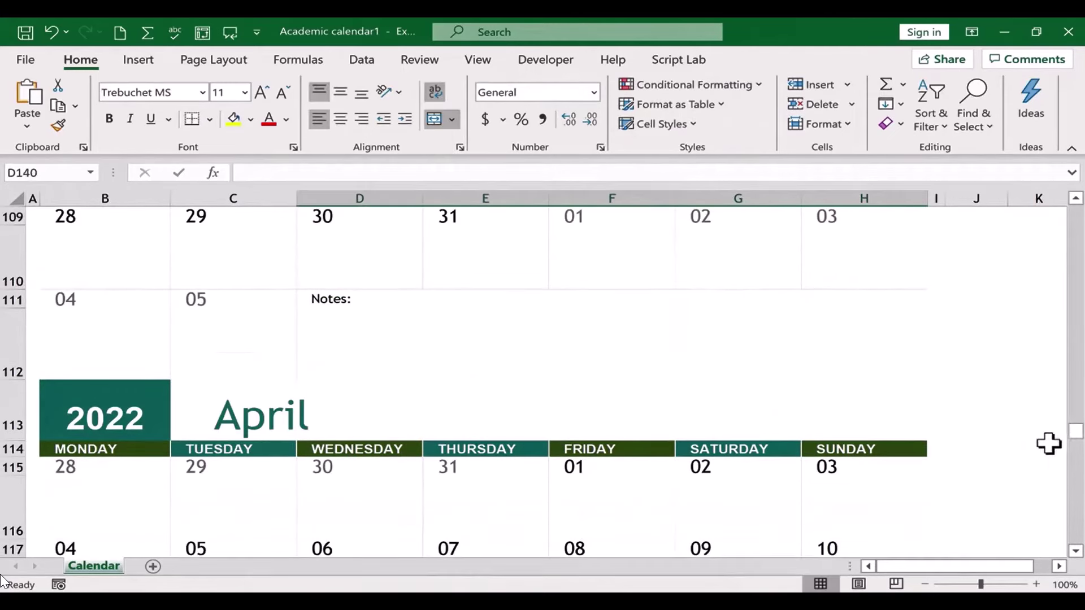
{"action": "left_click_drag", "start_coordinate": [1078, 437], "coordinate": [1076, 231]}
{"action": "scroll", "coordinate": [675, 381], "scroll_direction": "down", "scroll_amount": 2}
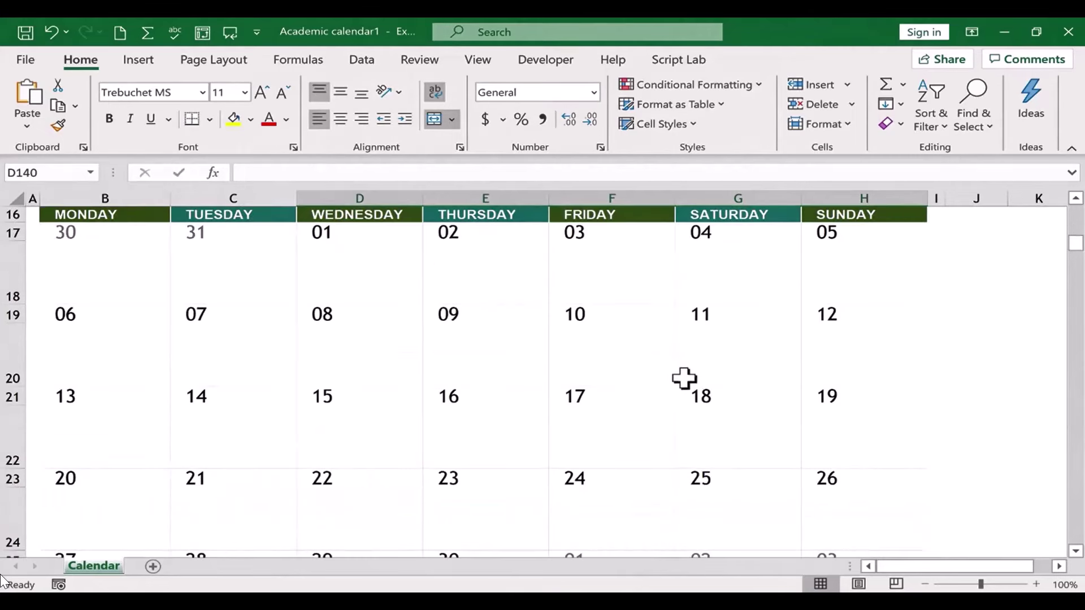
Step: Enter 'Pop Quiz' under Friday September 3 and paste it under Fridays 10, 17 and 24
{"action": "left_click", "coordinate": [613, 278]}
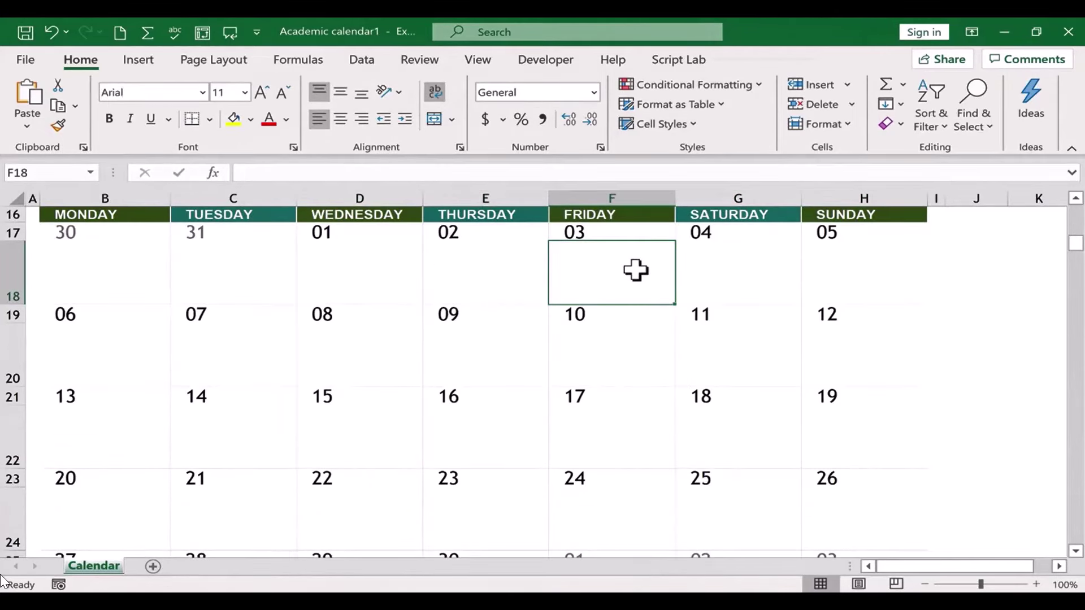
{"action": "type", "text": "Pop Quiz"}
{"action": "key", "text": "Return"}
{"action": "left_click", "coordinate": [605, 249]}
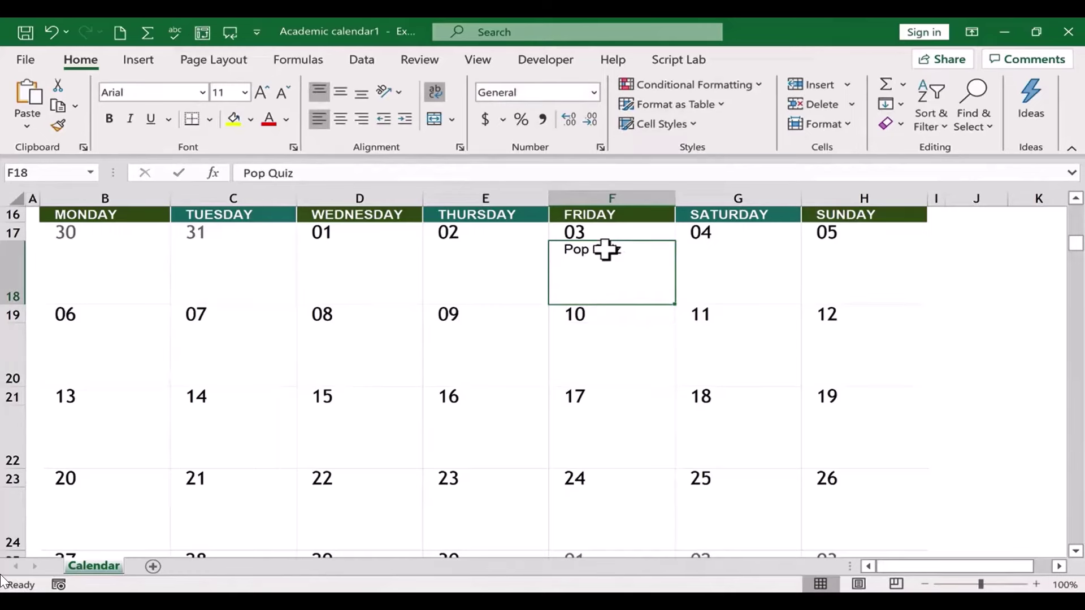
{"action": "left_click", "coordinate": [718, 341]}
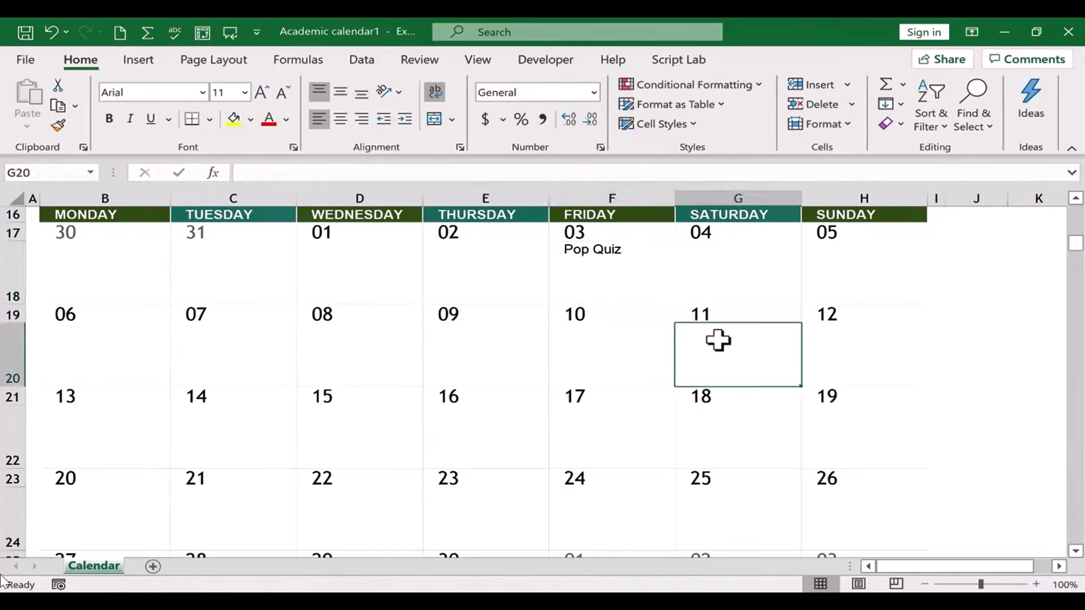
{"action": "left_click", "coordinate": [644, 276]}
{"action": "key", "text": "ctrl+c"}
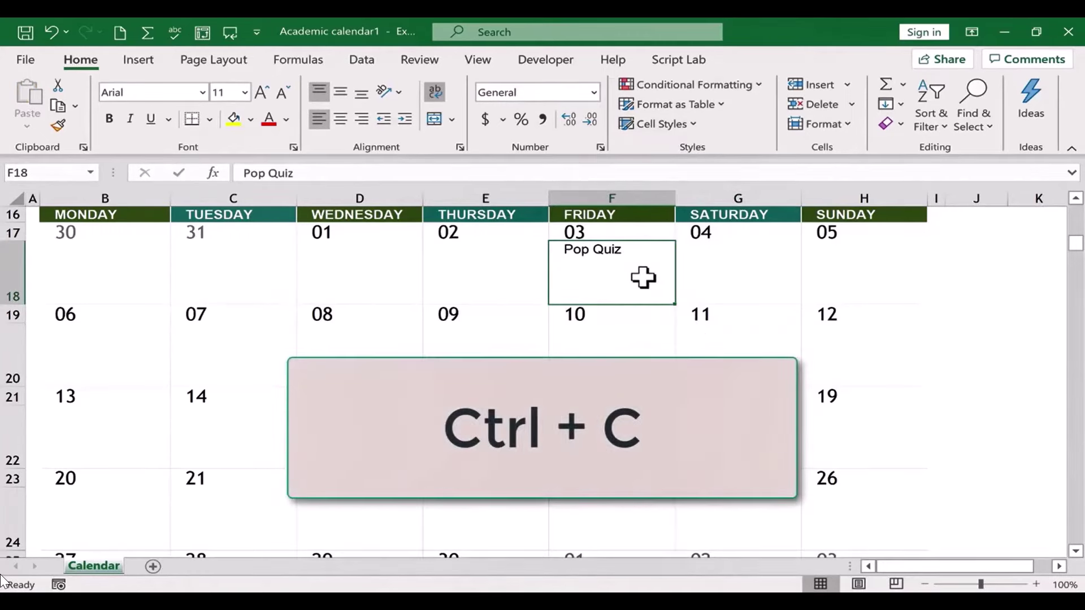
{"action": "left_click", "coordinate": [622, 357]}
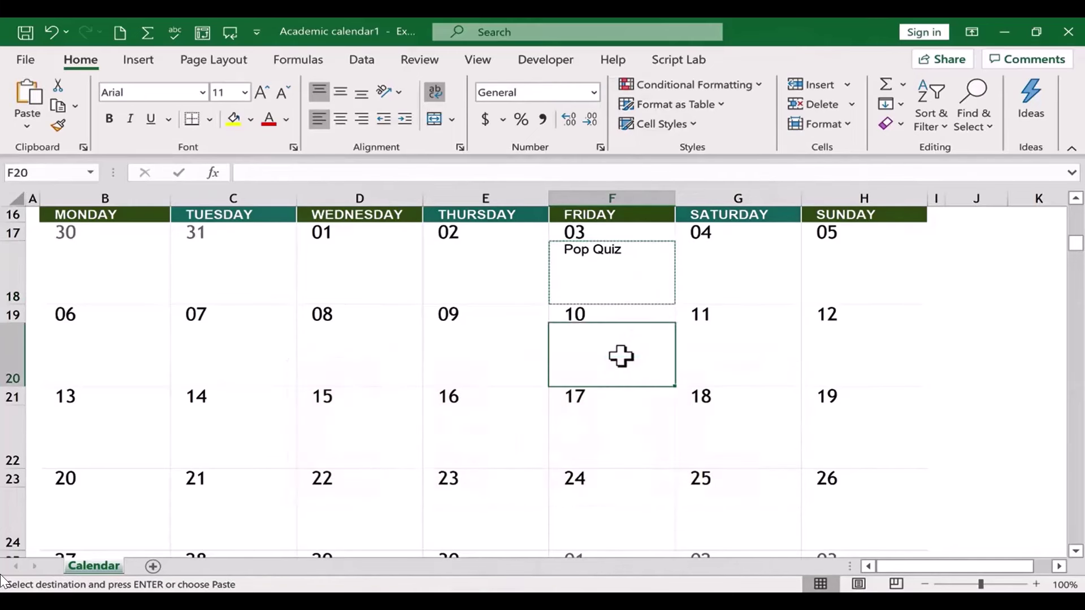
{"action": "key", "text": "ctrl+v"}
{"action": "left_click", "coordinate": [610, 433]}
{"action": "key", "text": "ctrl+v"}
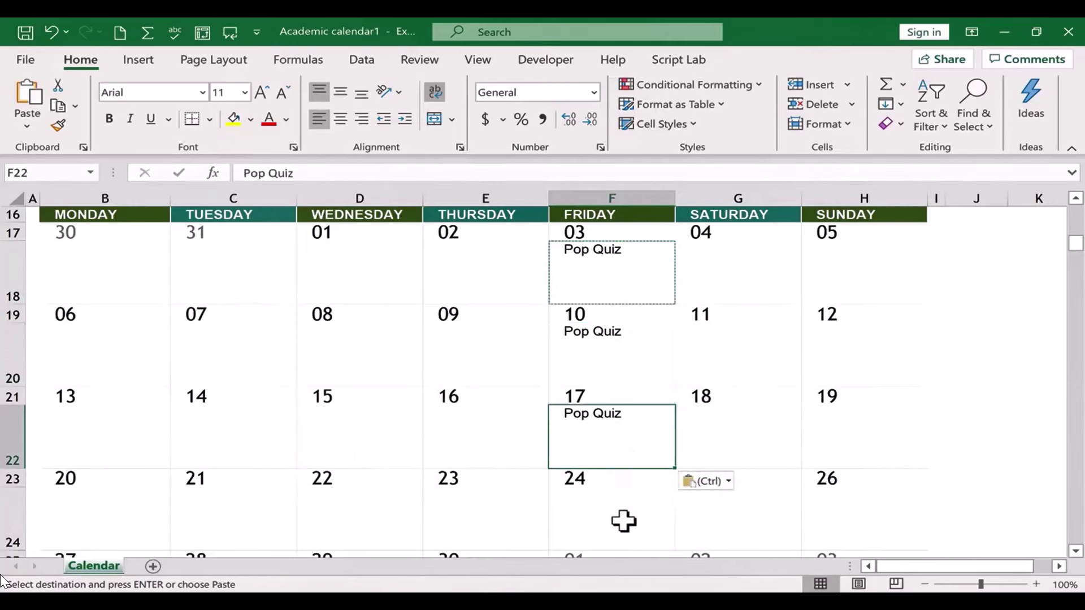
{"action": "left_click", "coordinate": [621, 520]}
{"action": "key", "text": "ctrl+v"}
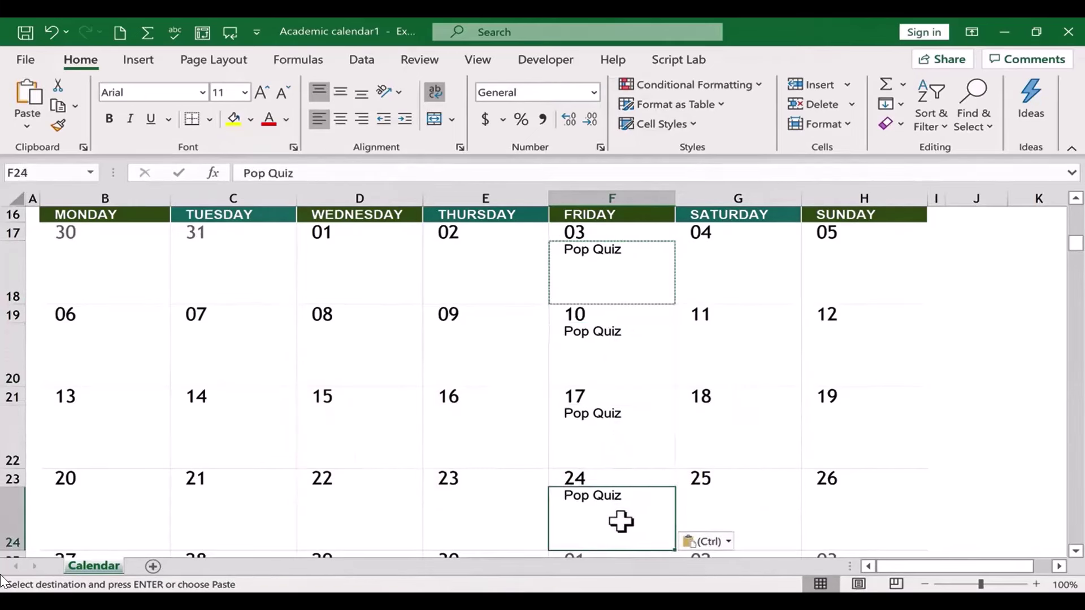
Step: Enter 'Homework is due' under Tuesday August 31 and paste it under Tuesdays 07 and 14
{"action": "left_click", "coordinate": [378, 291]}
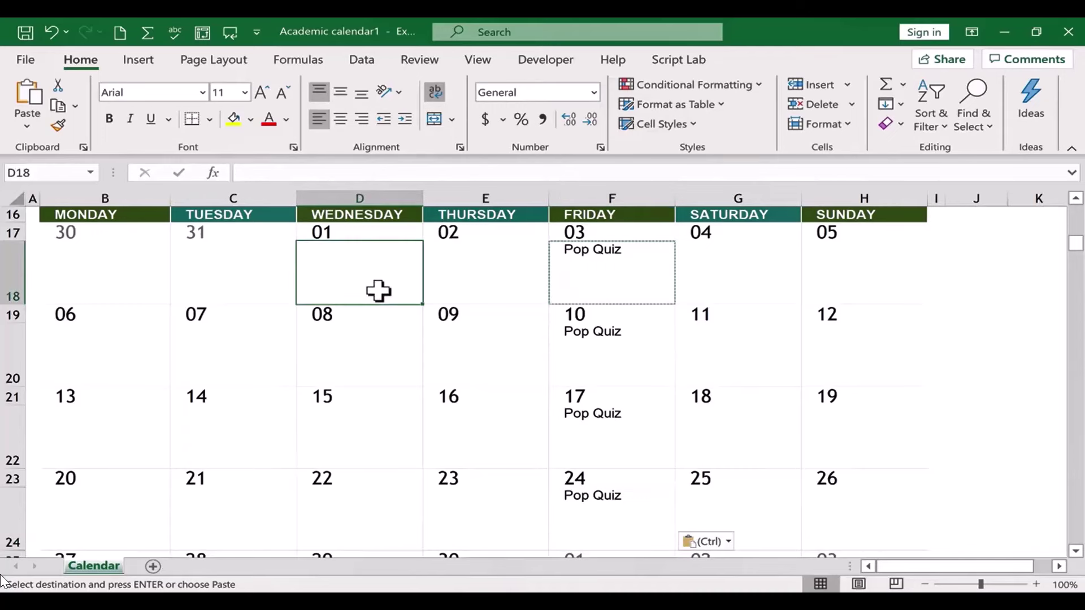
{"action": "left_click", "coordinate": [274, 279]}
{"action": "key", "text": "Escape"}
{"action": "type", "text": "Hom"}
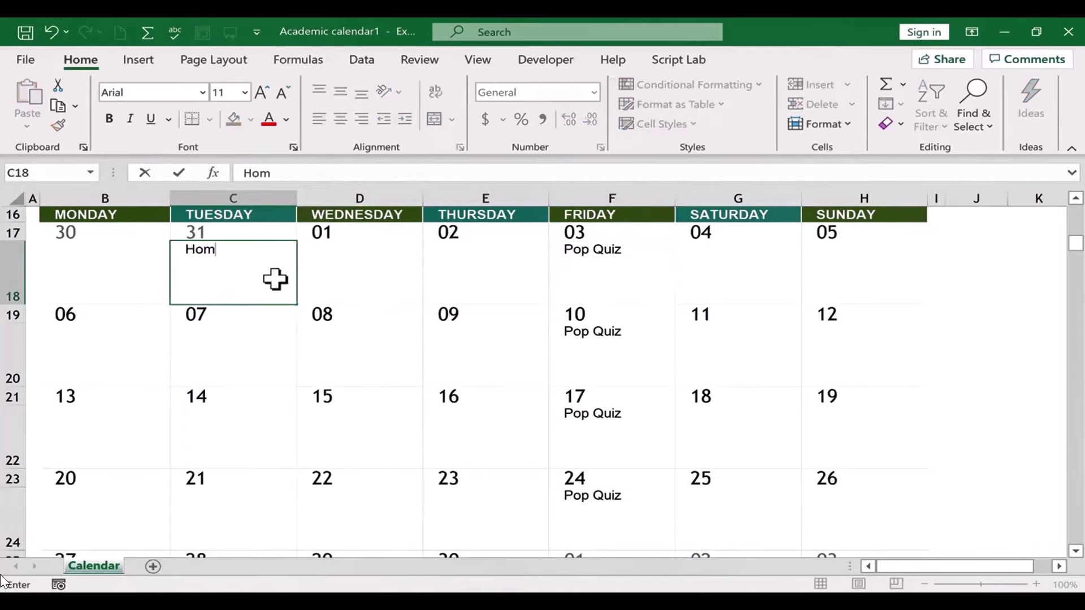
{"action": "type", "text": "ework is due"}
{"action": "key", "text": "Return"}
{"action": "left_click", "coordinate": [252, 262]}
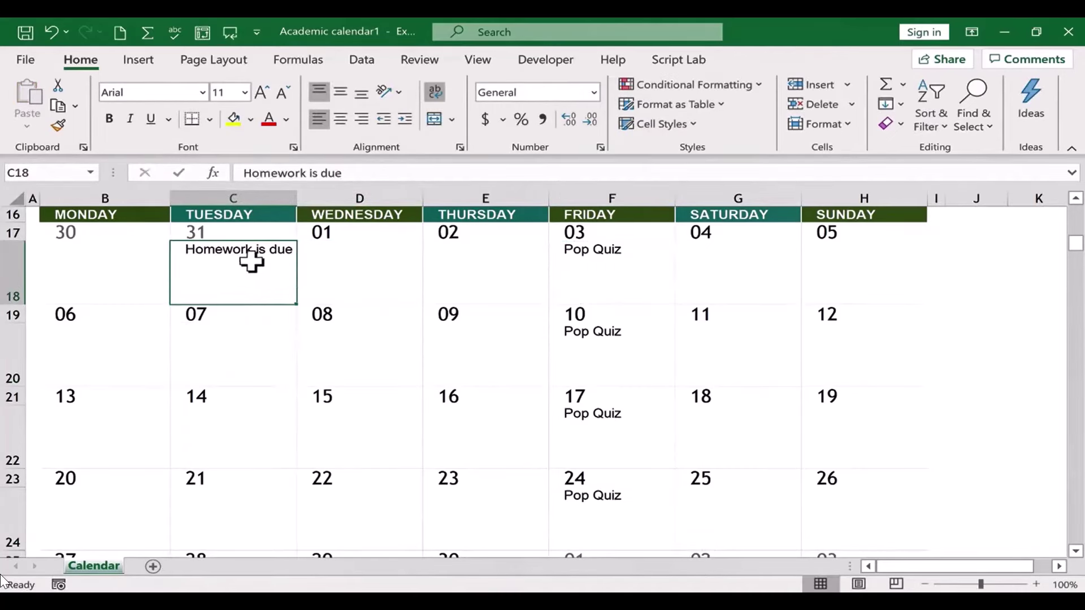
{"action": "key", "text": "ctrl+c"}
{"action": "left_click", "coordinate": [219, 353]}
{"action": "key", "text": "ctrl+v"}
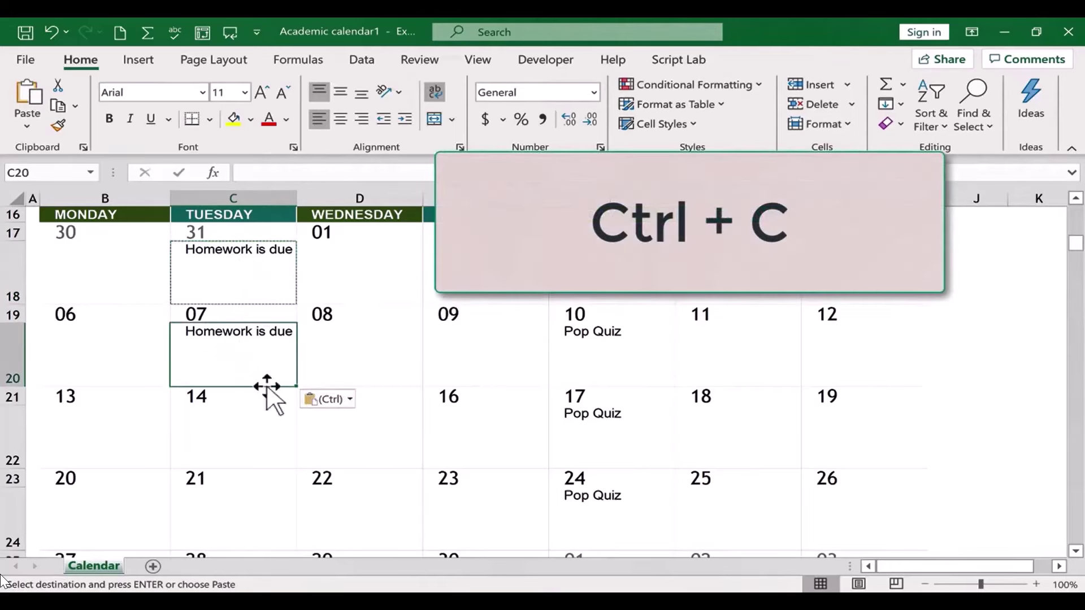
{"action": "left_click", "coordinate": [251, 461]}
{"action": "key", "text": "ctrl+v"}
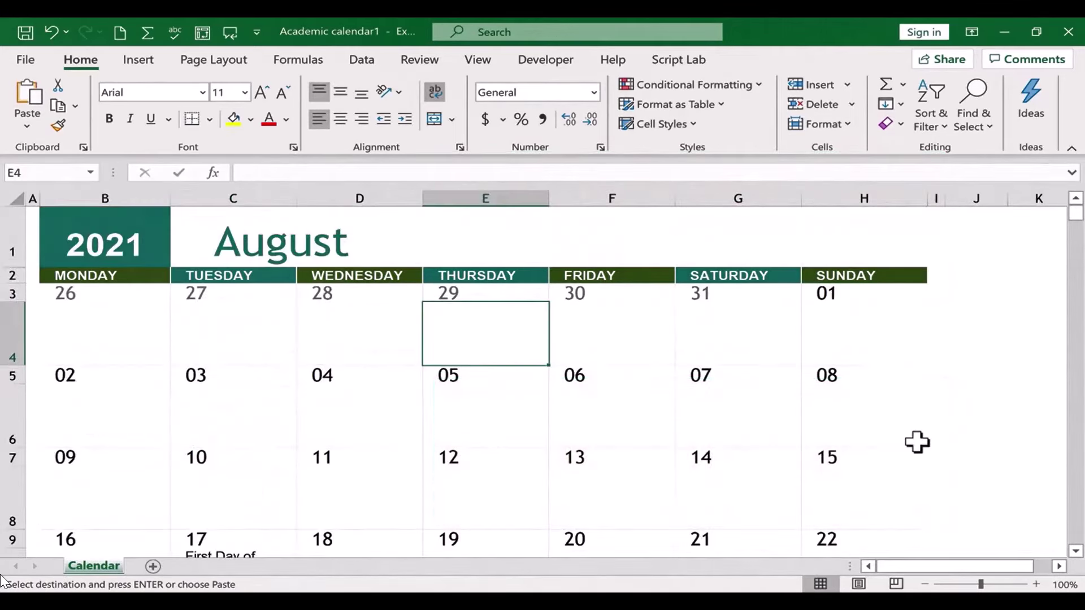
Step: Enter 'Assembly' in G10 under Saturday 21 August, then append '10:00 AM' to it
{"action": "left_click", "coordinate": [767, 418]}
{"action": "left_click", "coordinate": [754, 546]}
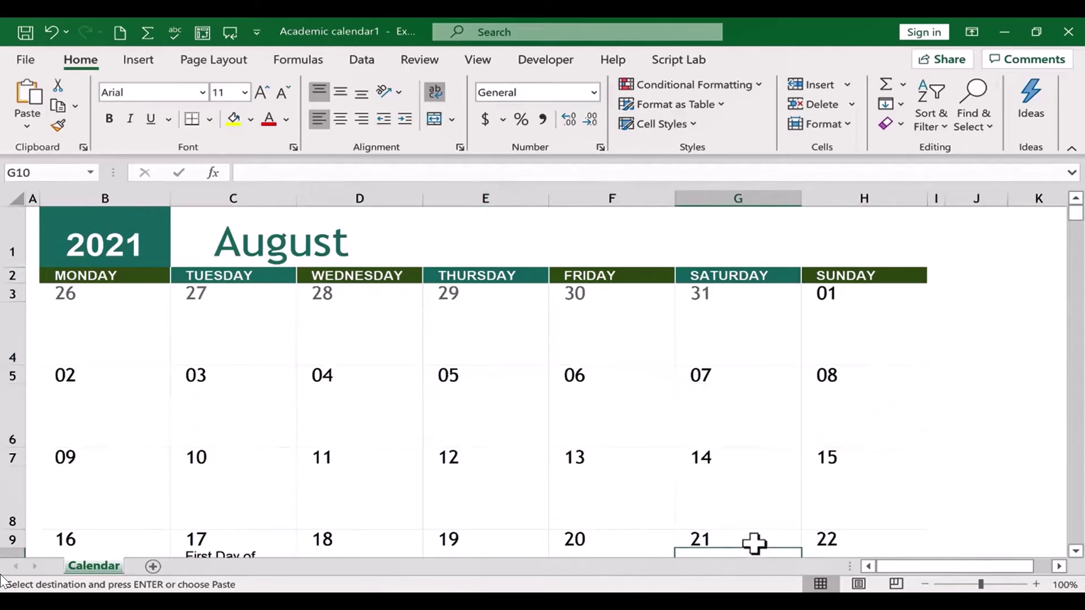
{"action": "scroll", "coordinate": [756, 535], "scroll_direction": "down", "scroll_amount": 4}
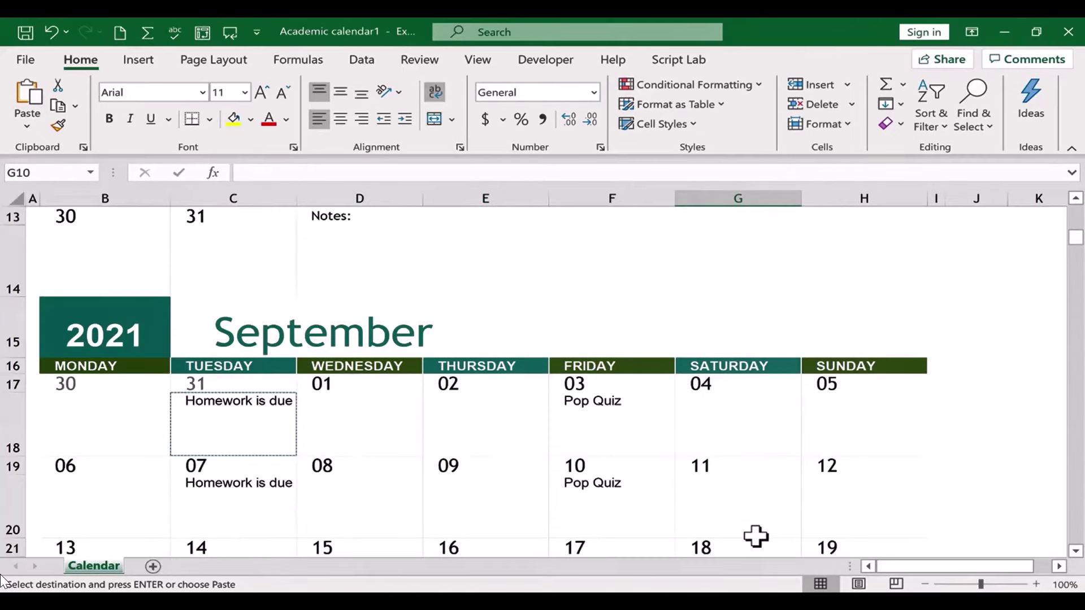
{"action": "type", "text": "Assembly"}
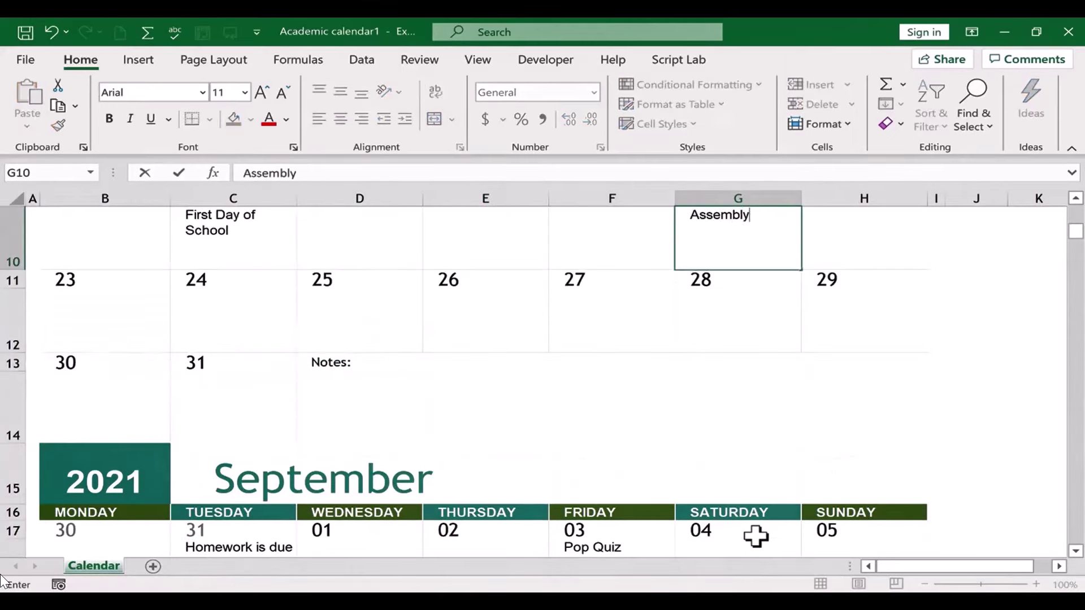
{"action": "key", "text": "Return"}
{"action": "scroll", "coordinate": [778, 315], "scroll_direction": "up", "scroll_amount": 2}
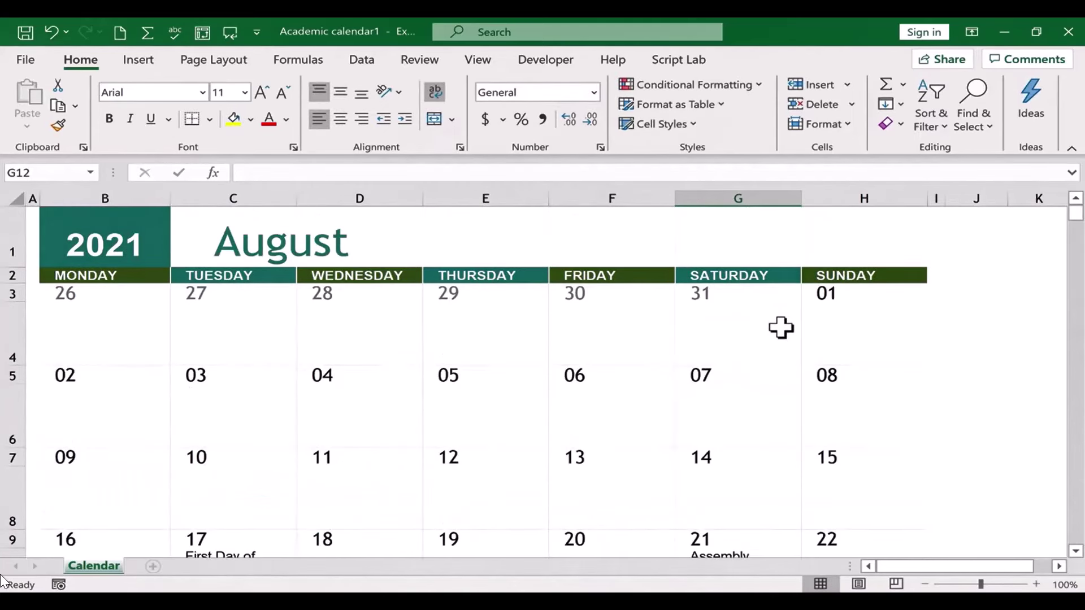
{"action": "scroll", "coordinate": [781, 328], "scroll_direction": "down", "scroll_amount": 1}
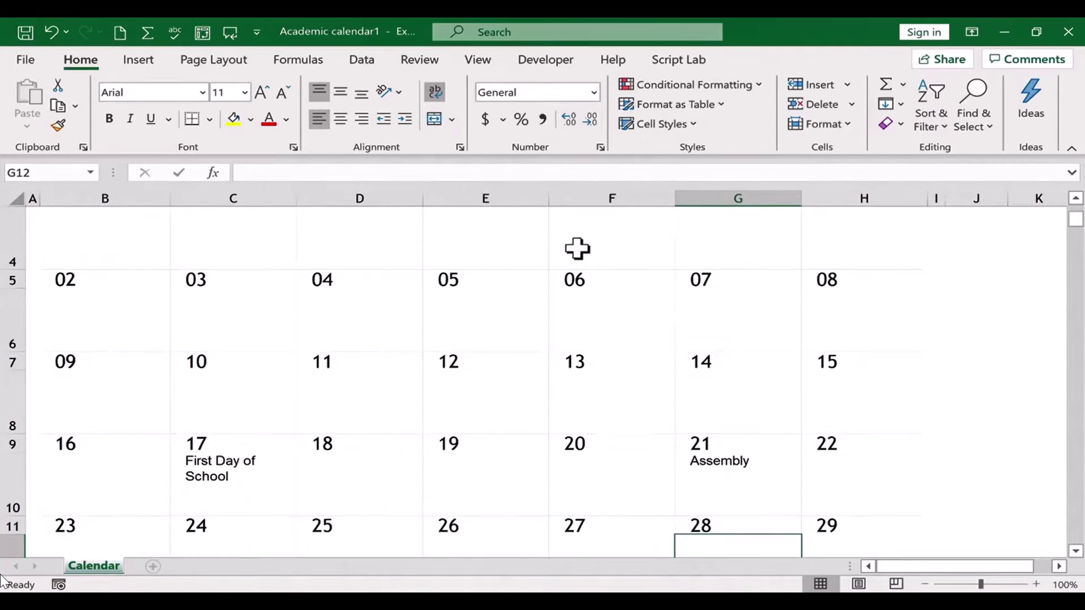
{"action": "left_click", "coordinate": [757, 456]}
{"action": "double_click", "coordinate": [760, 458]}
{"action": "type", "text": "10:00 AM"}
{"action": "key", "text": "Return"}
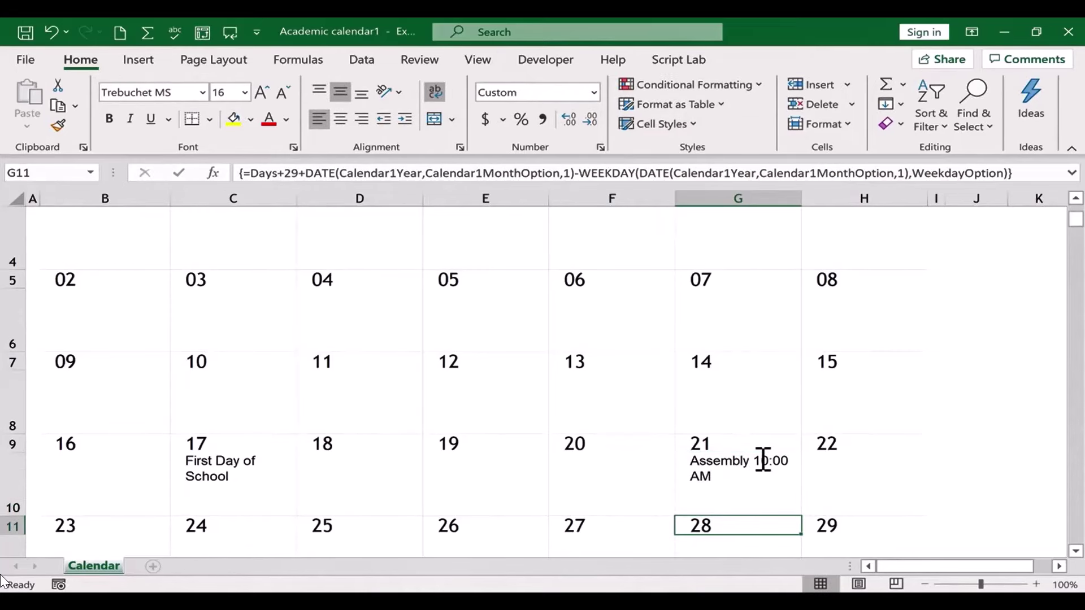
{"action": "scroll", "coordinate": [646, 371], "scroll_direction": "up", "scroll_amount": 2}
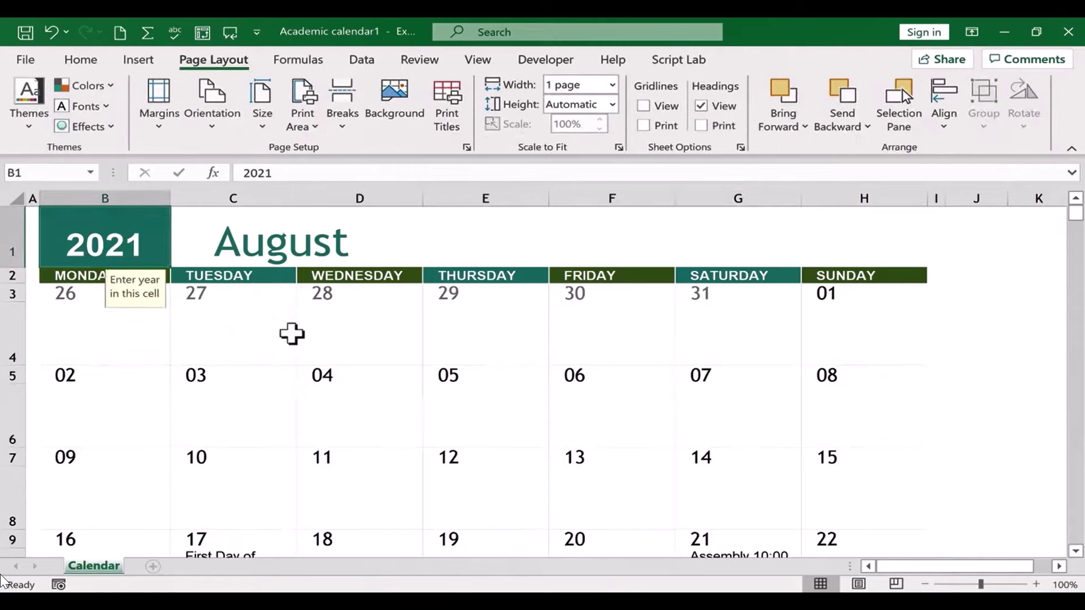
{"action": "left_click_drag", "start_coordinate": [291, 332], "coordinate": [876, 492]}
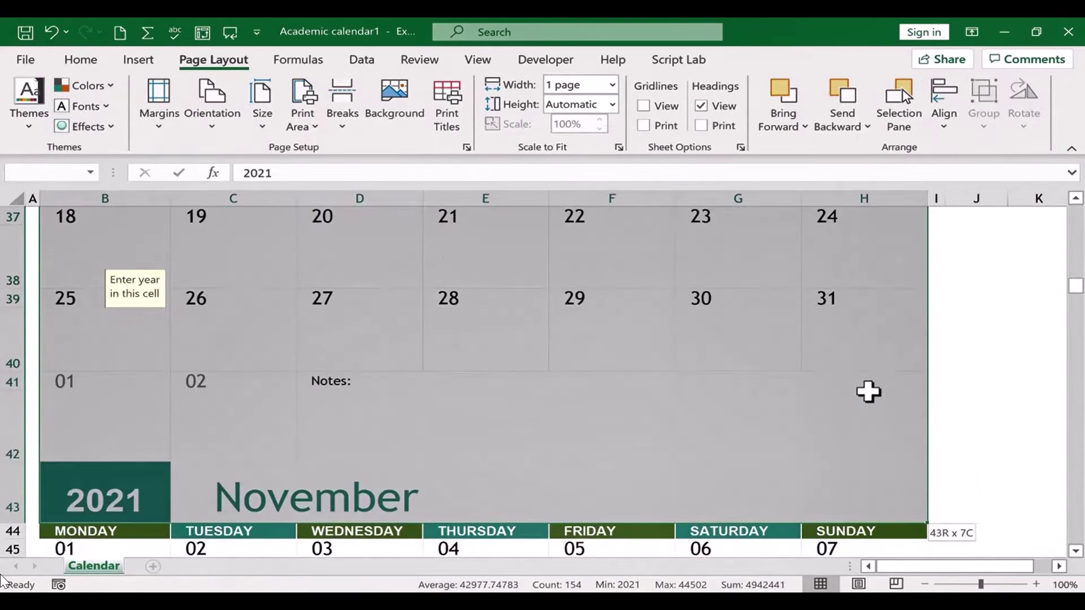
{"action": "scroll", "coordinate": [877, 492], "scroll_direction": "up", "scroll_amount": 12}
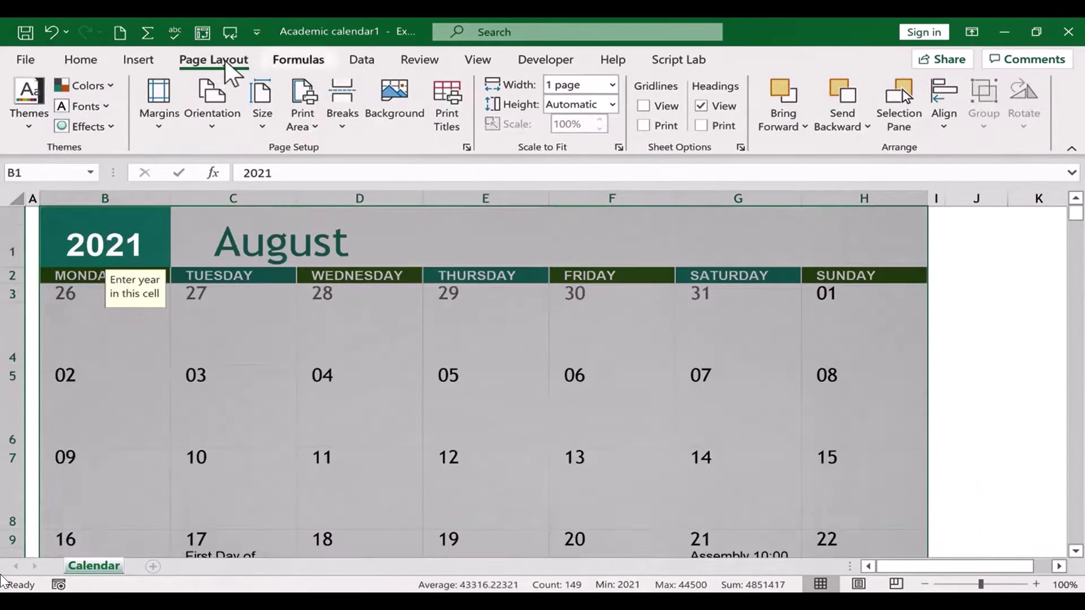
{"action": "left_click", "coordinate": [115, 93]}
{"action": "left_click", "coordinate": [141, 146]}
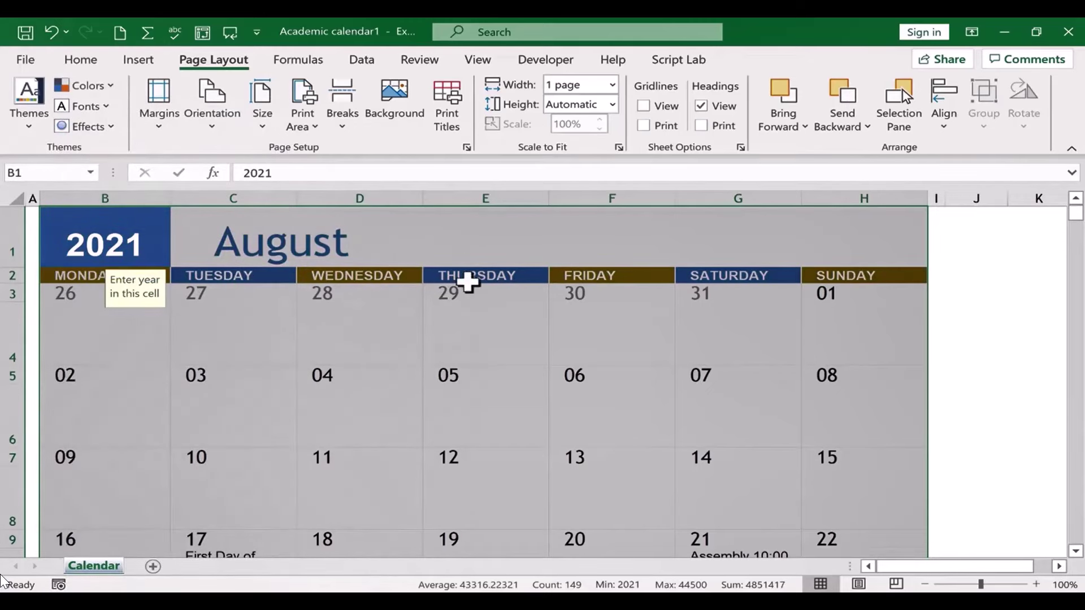
{"action": "left_click", "coordinate": [29, 102]}
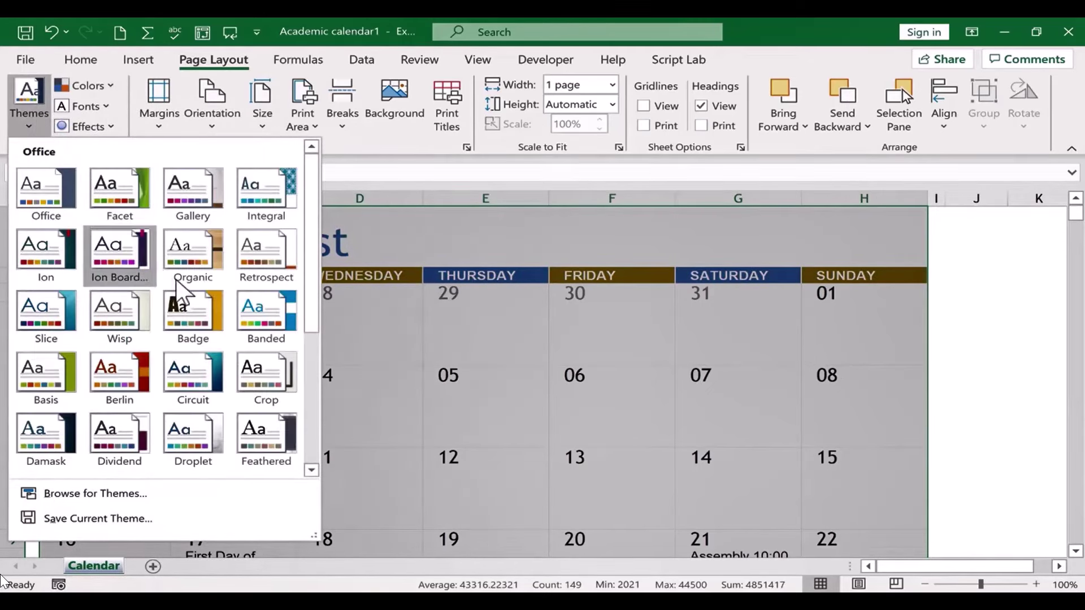
{"action": "left_click", "coordinate": [186, 310]}
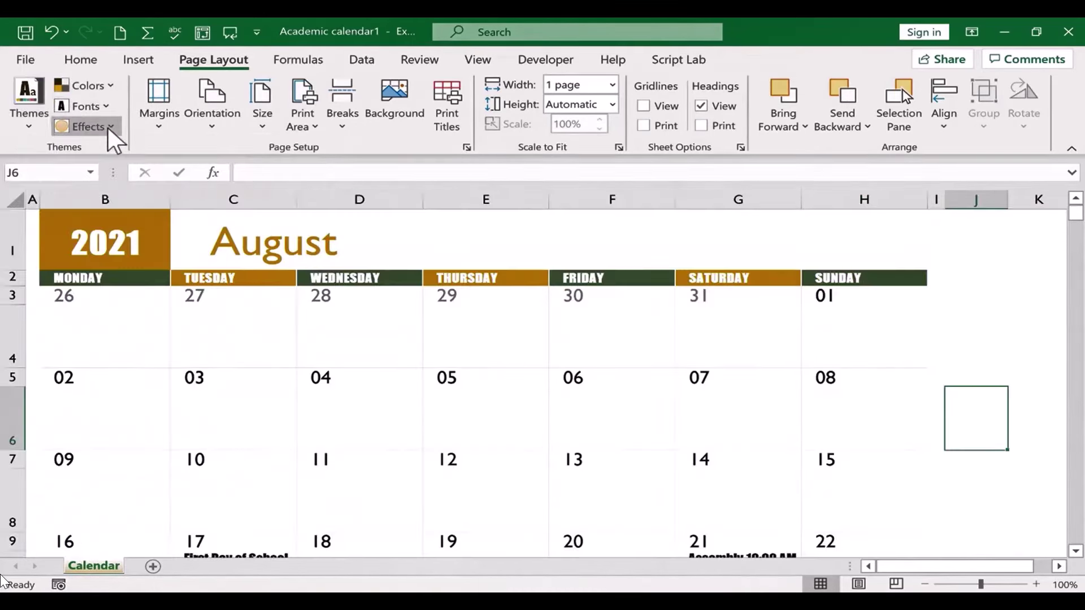
{"action": "left_click", "coordinate": [695, 420]}
{"action": "key", "text": "ctrl+z"}
{"action": "key", "text": "ctrl+z"}
{"action": "key", "text": "Down"}
{"action": "key", "text": "Down"}
{"action": "key", "text": "Down"}
{"action": "key", "text": "Down"}
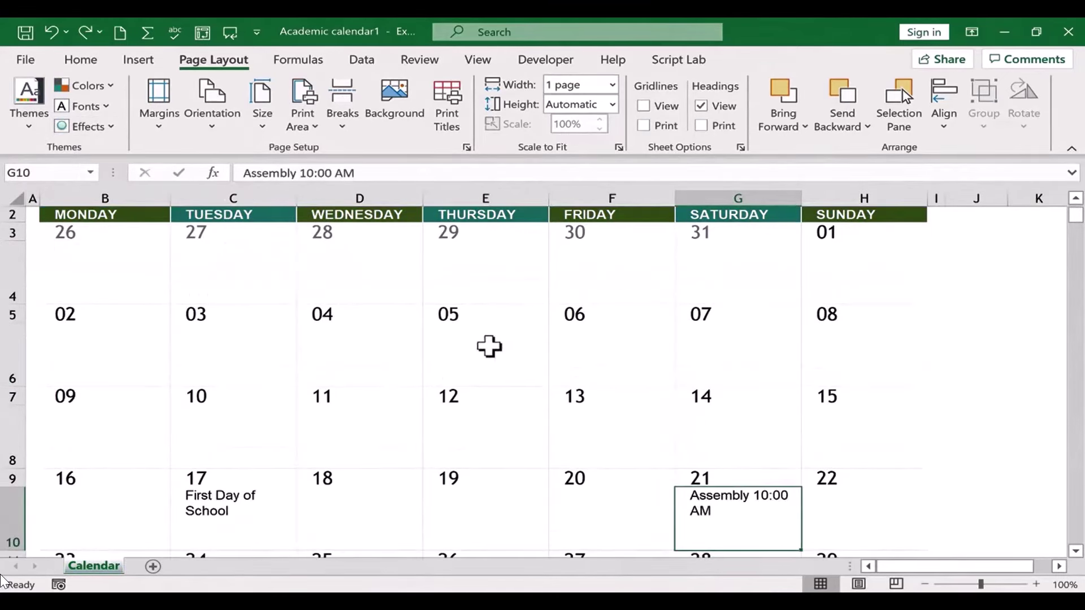
{"action": "scroll", "coordinate": [923, 368], "scroll_direction": "up", "scroll_amount": 1}
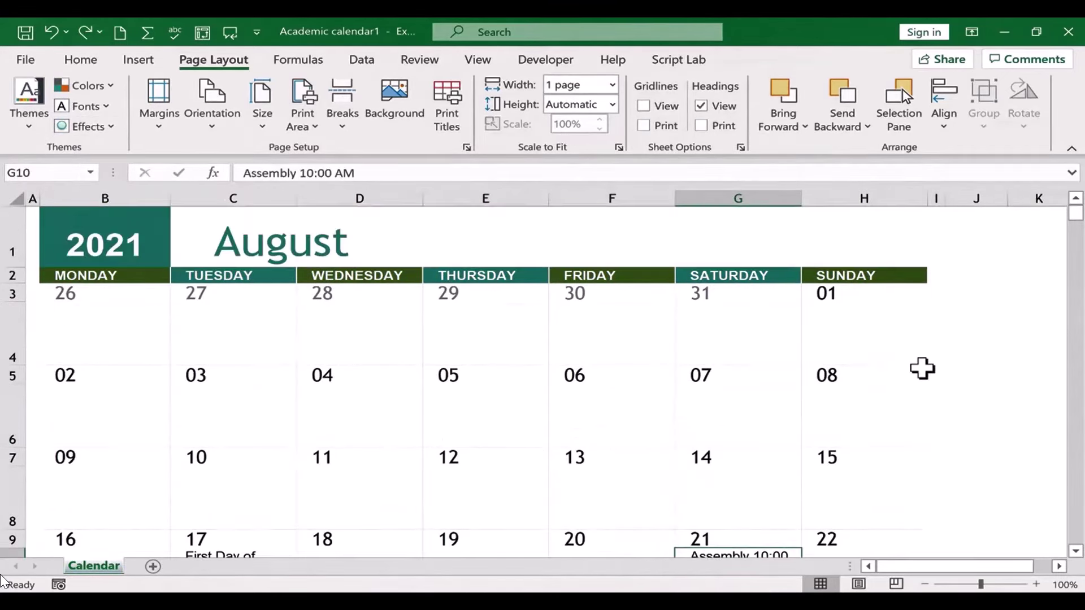
{"action": "left_click", "coordinate": [954, 368]}
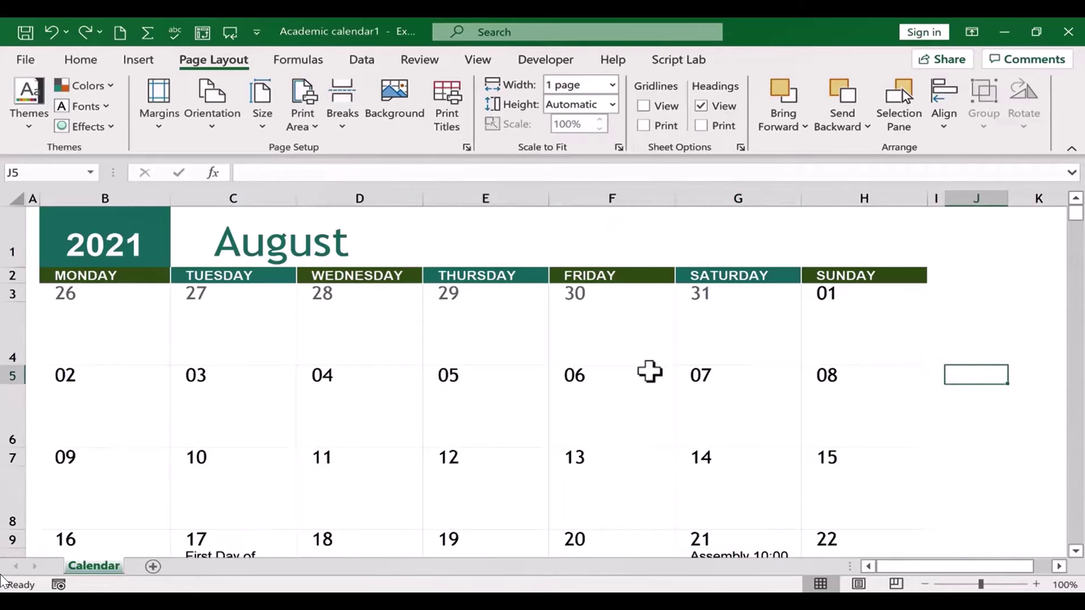
{"action": "scroll", "coordinate": [648, 374], "scroll_direction": "down", "scroll_amount": 1}
{"action": "scroll", "coordinate": [479, 249], "scroll_direction": "up", "scroll_amount": 1}
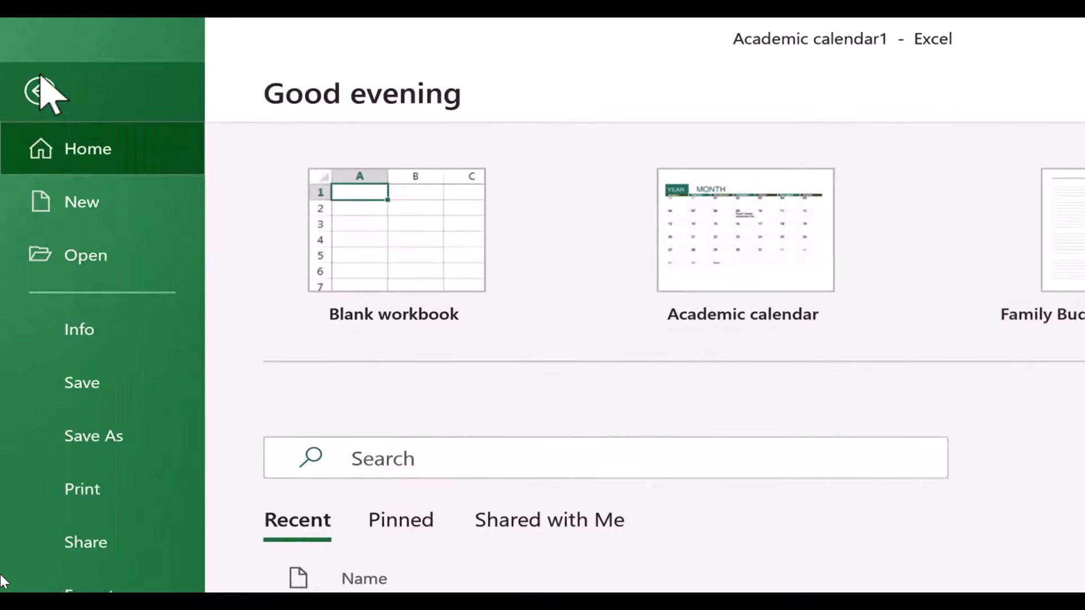
Step: Preview the calendar printout (Microsoft Print to PDF, landscape, Letter) and scroll through the month pages
{"action": "left_click", "coordinate": [67, 490]}
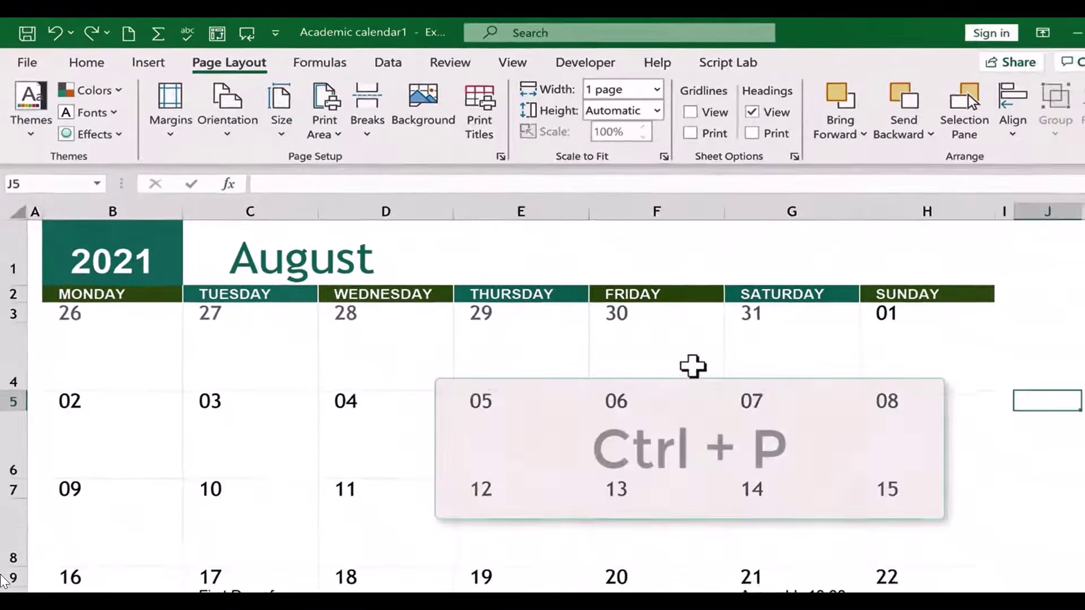
{"action": "key", "text": "ctrl+p"}
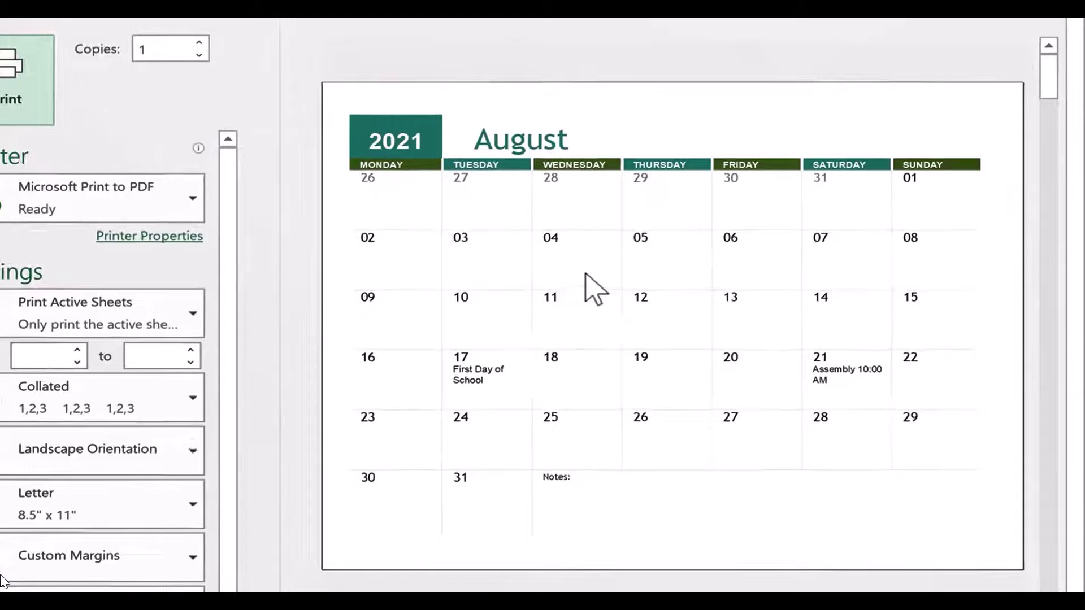
{"action": "left_click_drag", "start_coordinate": [1044, 71], "coordinate": [1037, 195]}
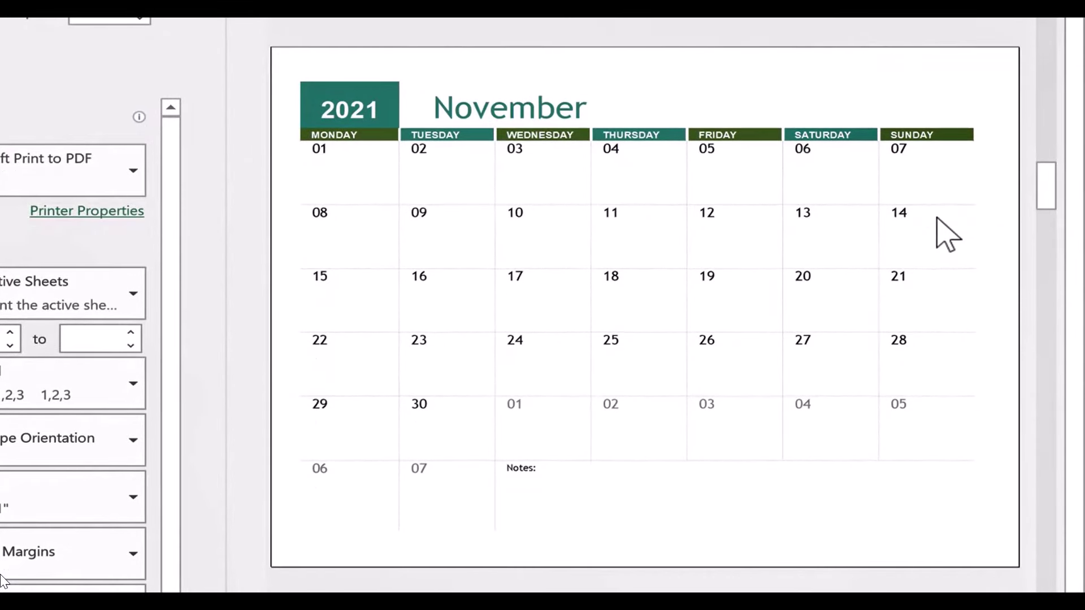
{"action": "scroll", "coordinate": [792, 266], "scroll_direction": "up", "scroll_amount": 2}
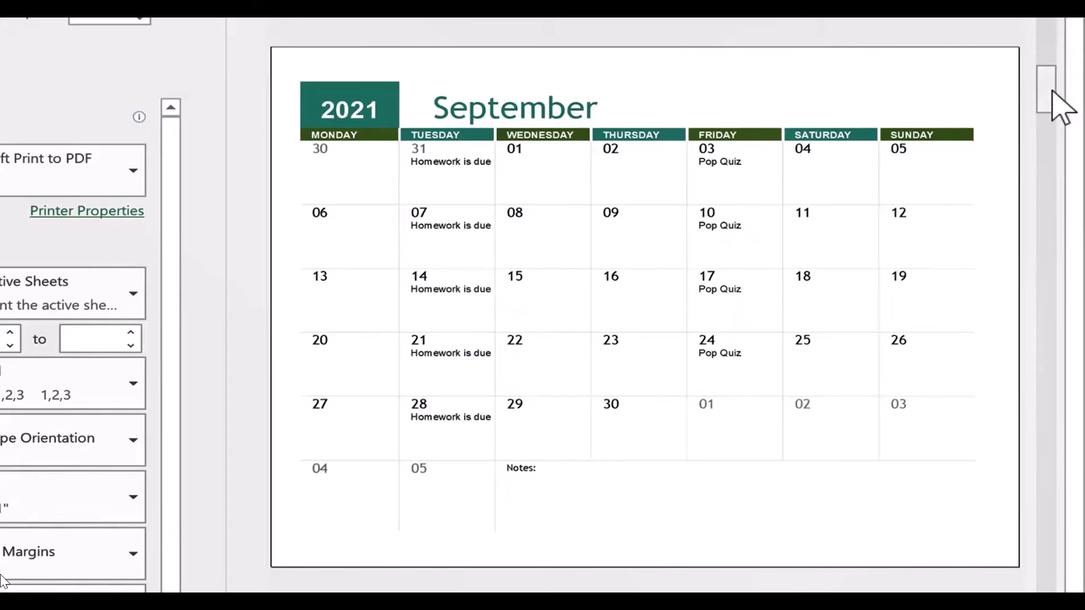
{"action": "left_click_drag", "start_coordinate": [1045, 93], "coordinate": [1046, 24]}
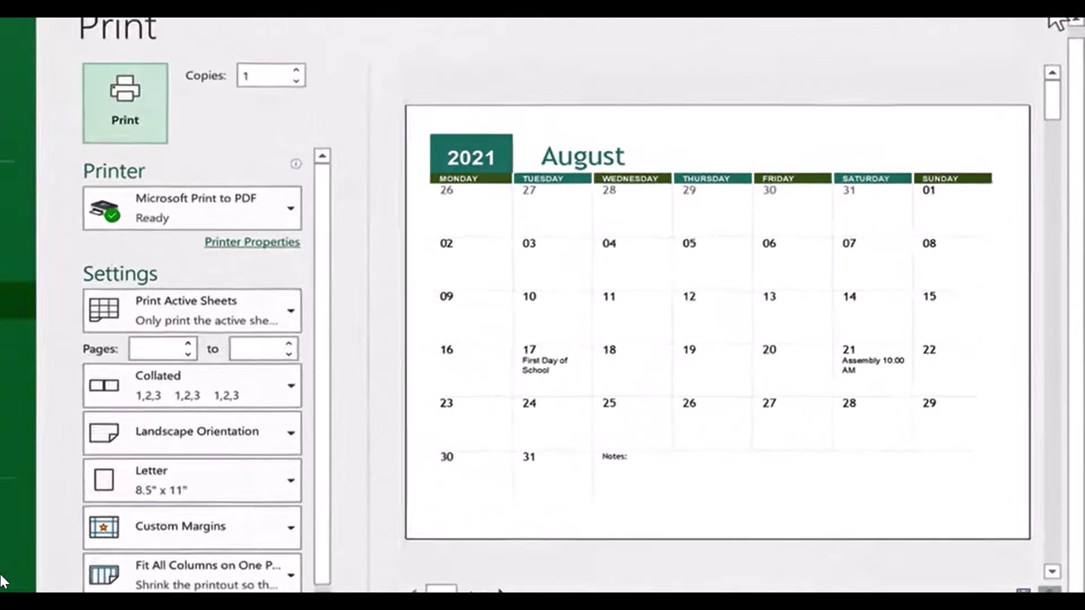
Step: Leave the Print page and cancel closing, keeping the calendar workbook open unsaved
{"action": "key", "text": "Escape"}
{"action": "key", "text": "ctrl+w"}
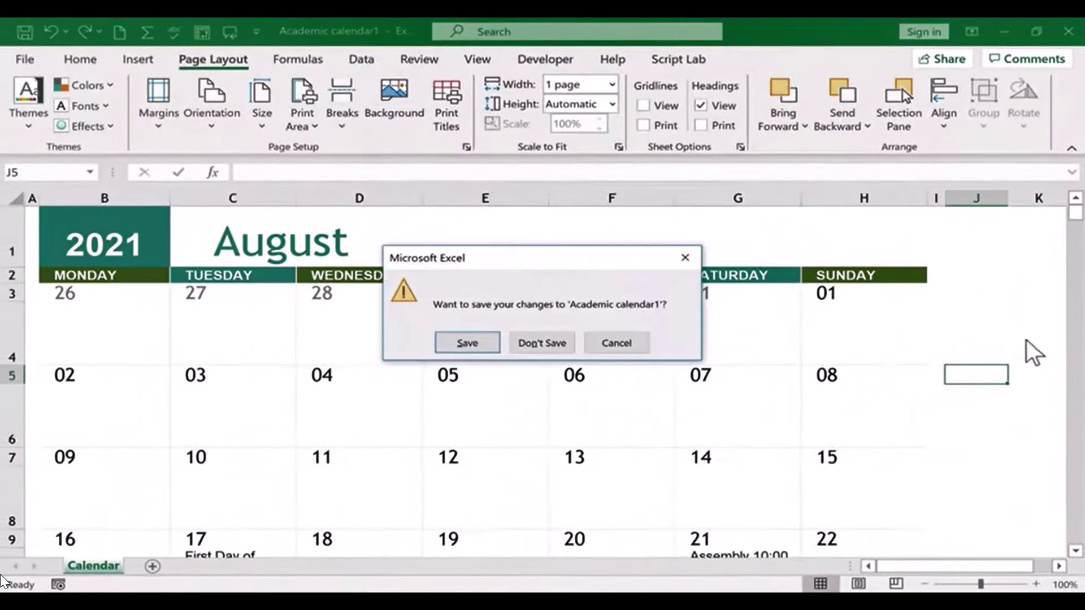
{"action": "left_click", "coordinate": [643, 345]}
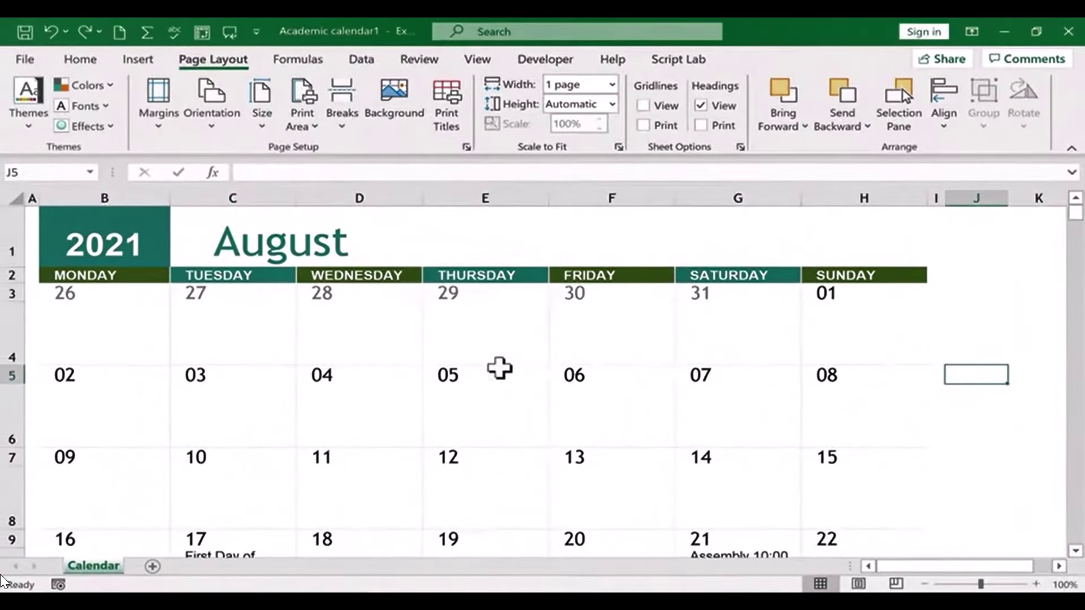
Step: Select the entire calendar sheet with Ctrl+A
{"action": "scroll", "coordinate": [500, 369], "scroll_direction": "down", "scroll_amount": 1}
{"action": "scroll", "coordinate": [372, 281], "scroll_direction": "up", "scroll_amount": 1}
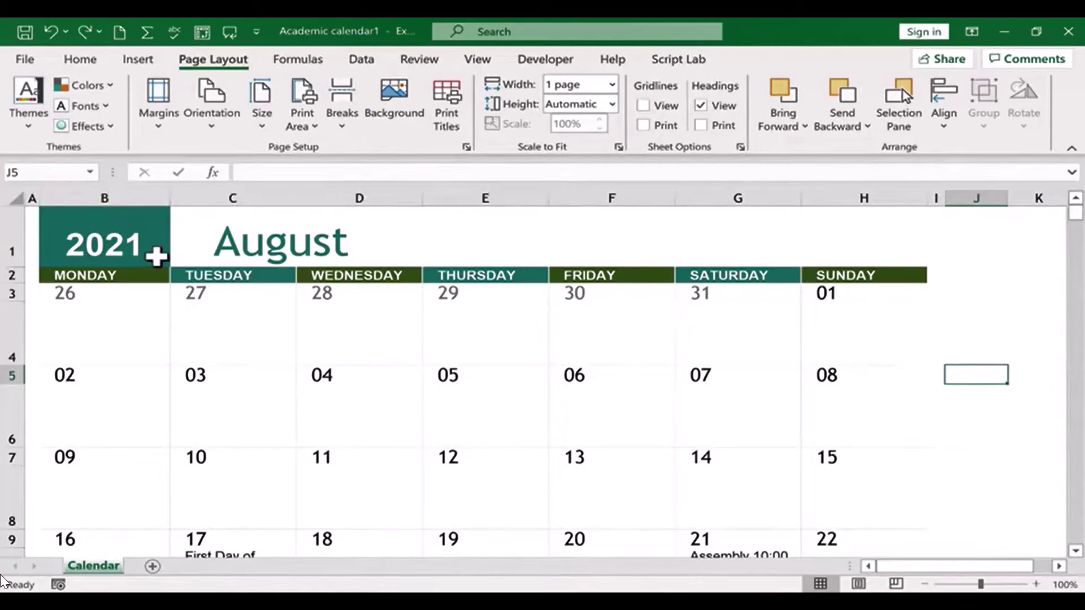
{"action": "key", "text": "ctrl+a"}
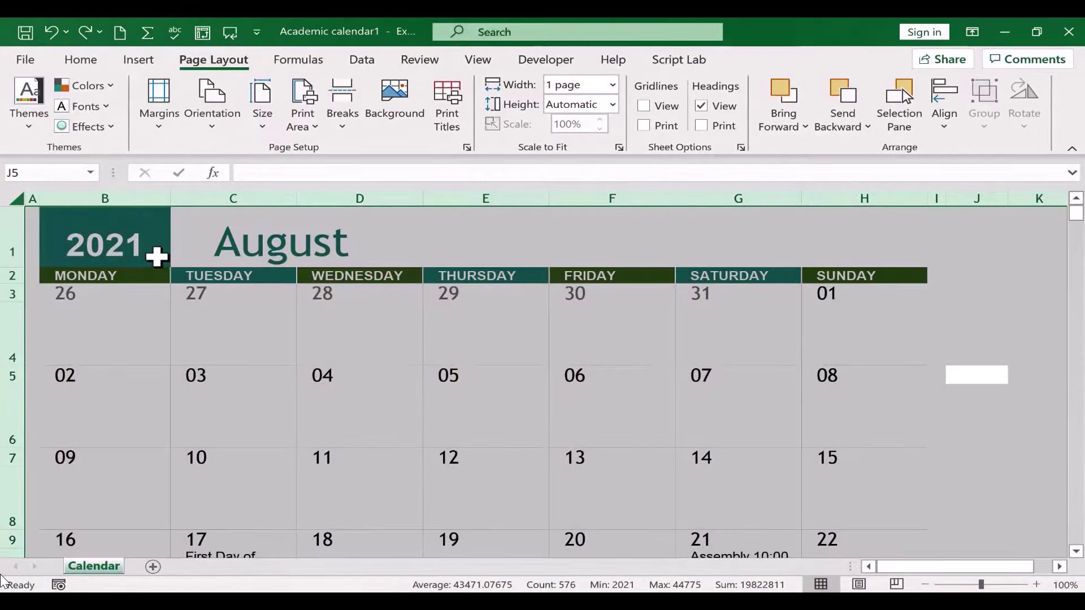
Step: Set up a Text That Contains rule for 'quiz' using Yellow Fill with Dark Yellow Text
{"action": "left_click", "coordinate": [83, 60]}
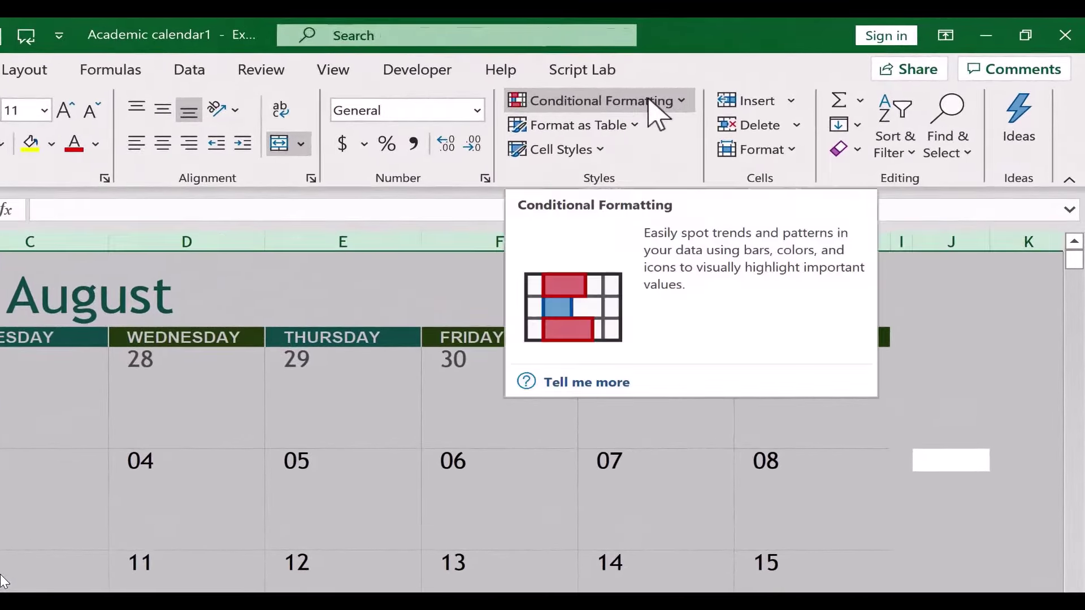
{"action": "left_click", "coordinate": [658, 113]}
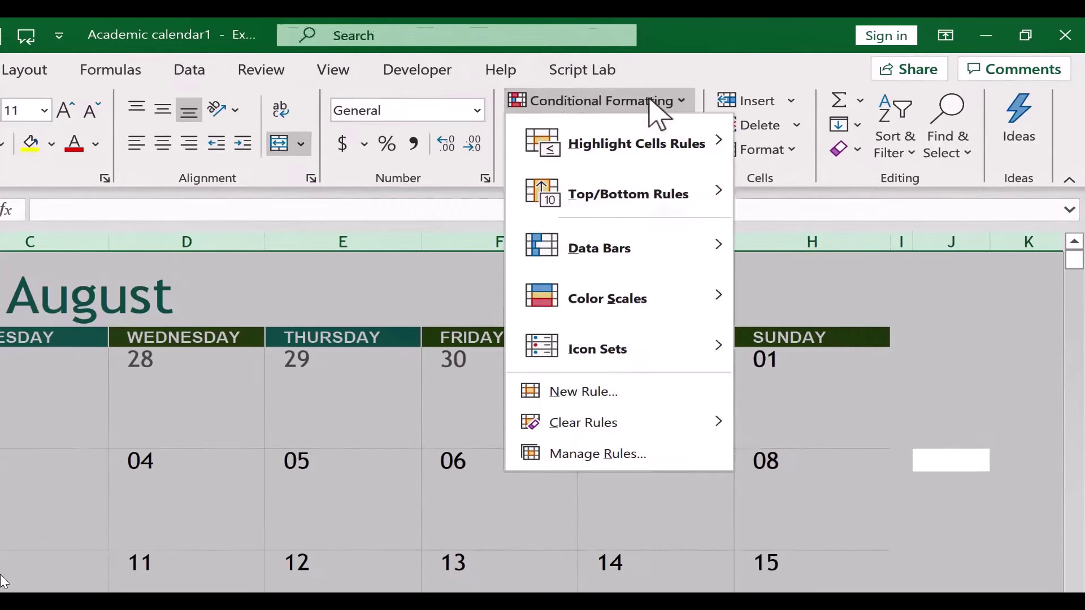
{"action": "mouse_move", "coordinate": [641, 148]}
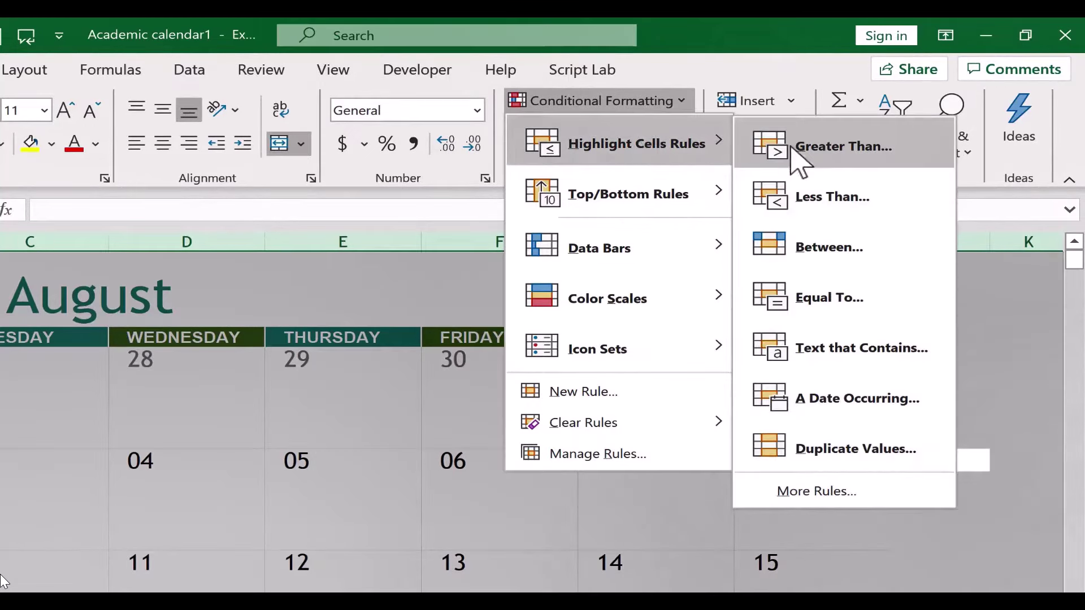
{"action": "left_click", "coordinate": [828, 353]}
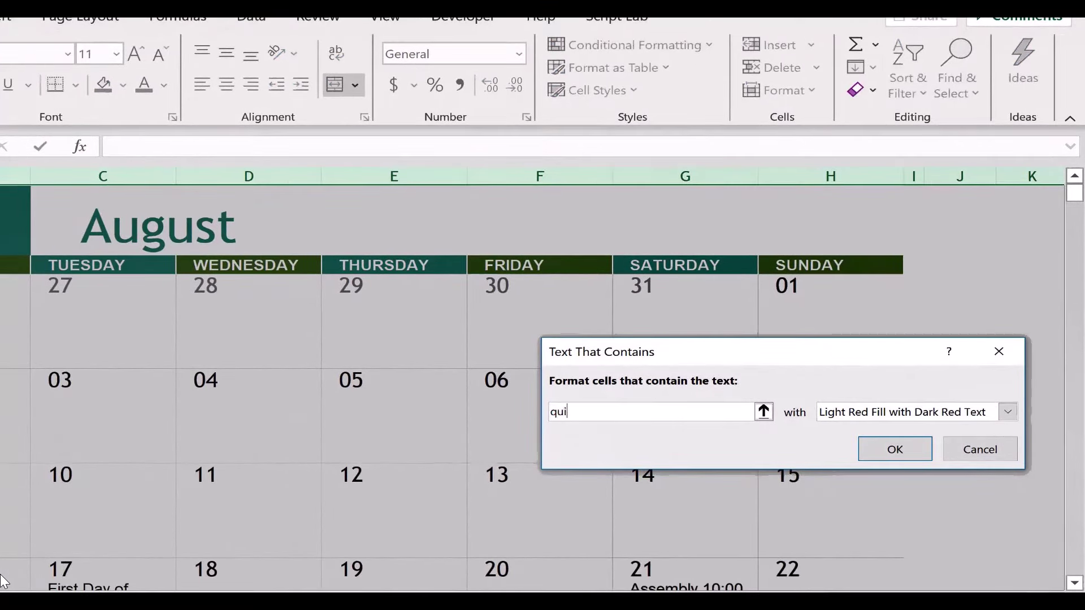
{"action": "left_click", "coordinate": [1008, 412]}
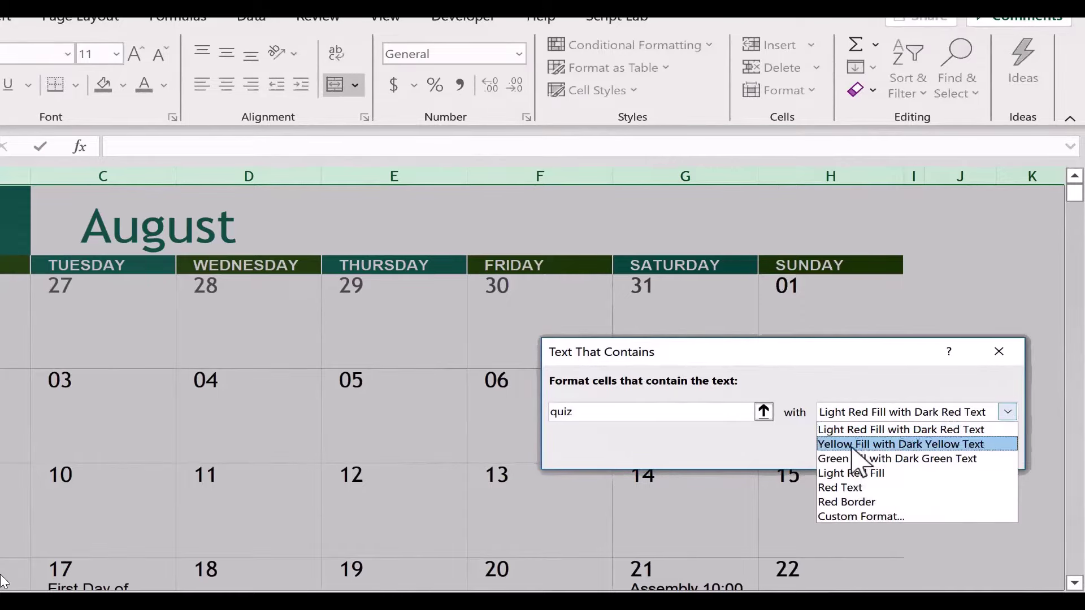
{"action": "left_click", "coordinate": [965, 445]}
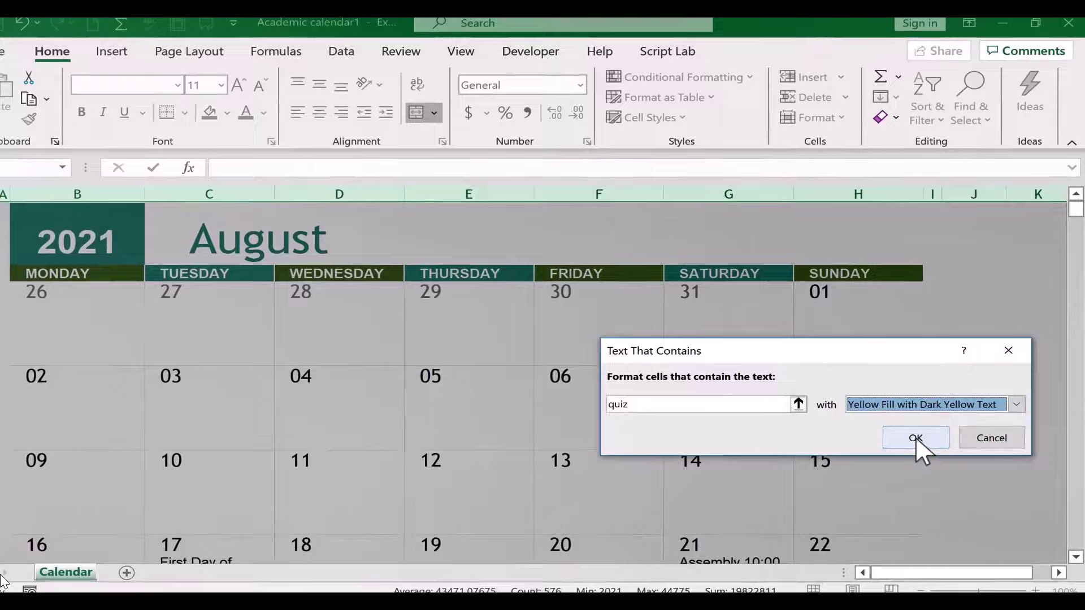
Step: Apply the quiz rule and check that the September Friday Pop Quiz cells turn yellow
{"action": "left_click", "coordinate": [916, 438]}
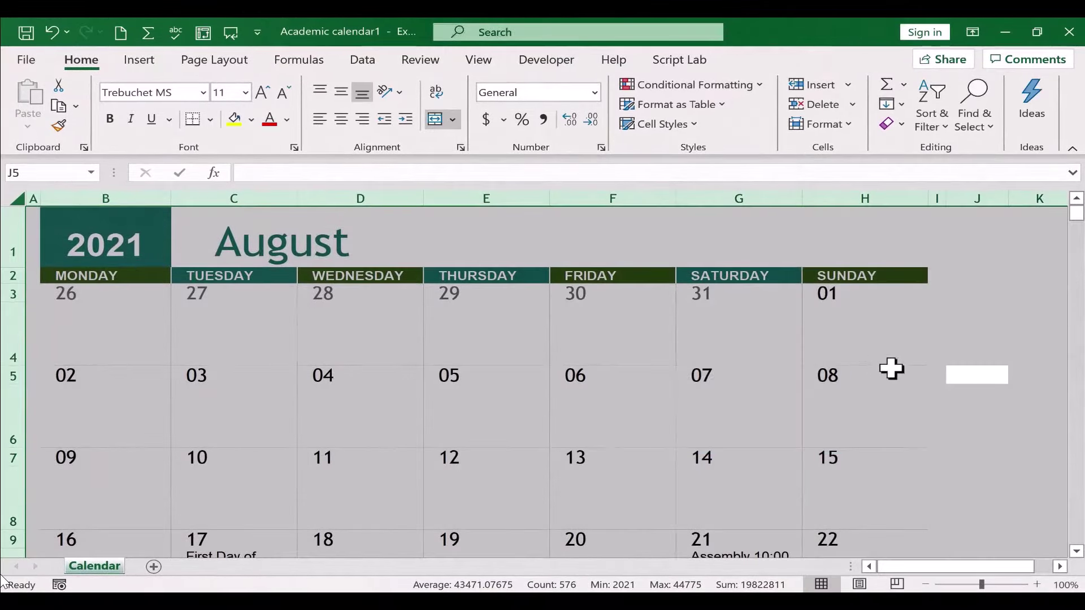
{"action": "scroll", "coordinate": [894, 369], "scroll_direction": "down", "scroll_amount": 5}
{"action": "left_click", "coordinate": [894, 369]}
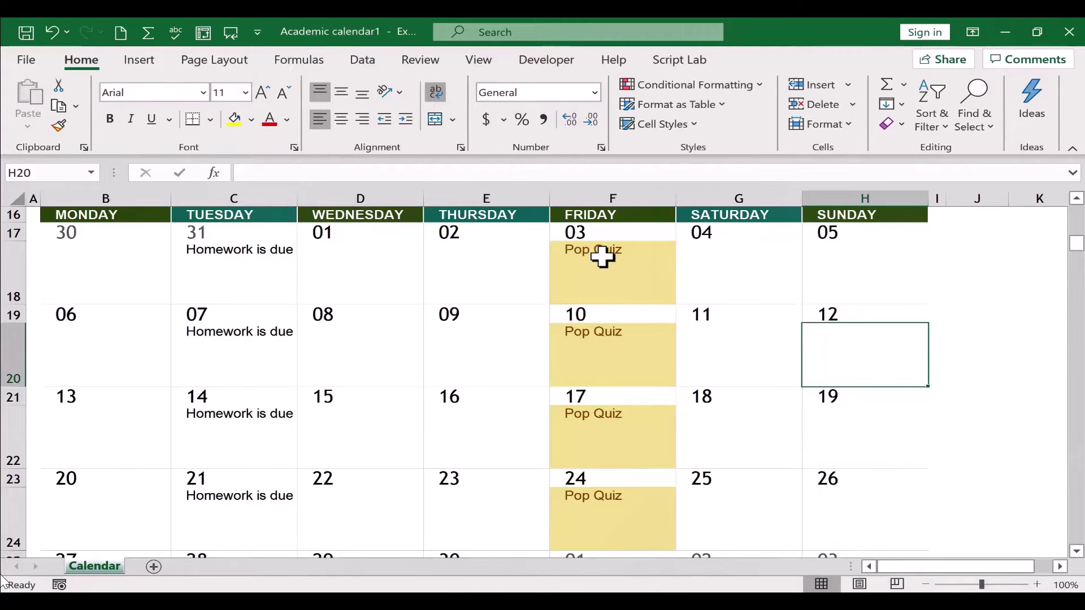
{"action": "scroll", "coordinate": [602, 257], "scroll_direction": "down", "scroll_amount": 3}
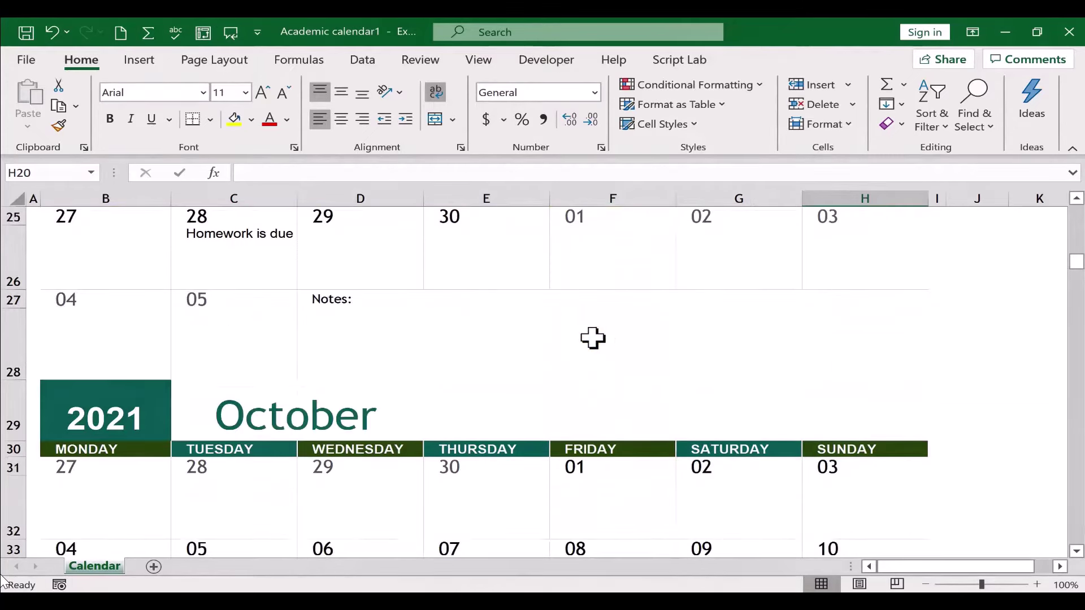
{"action": "scroll", "coordinate": [593, 338], "scroll_direction": "up", "scroll_amount": 8}
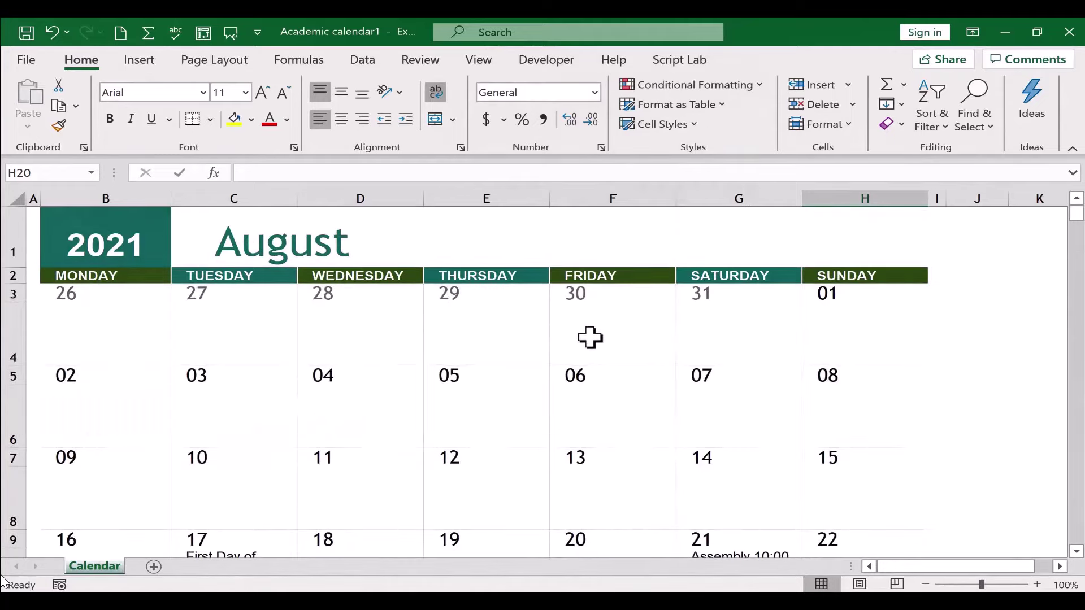
{"action": "scroll", "coordinate": [591, 338], "scroll_direction": "down", "scroll_amount": 3}
{"action": "scroll", "coordinate": [590, 337], "scroll_direction": "down", "scroll_amount": 2}
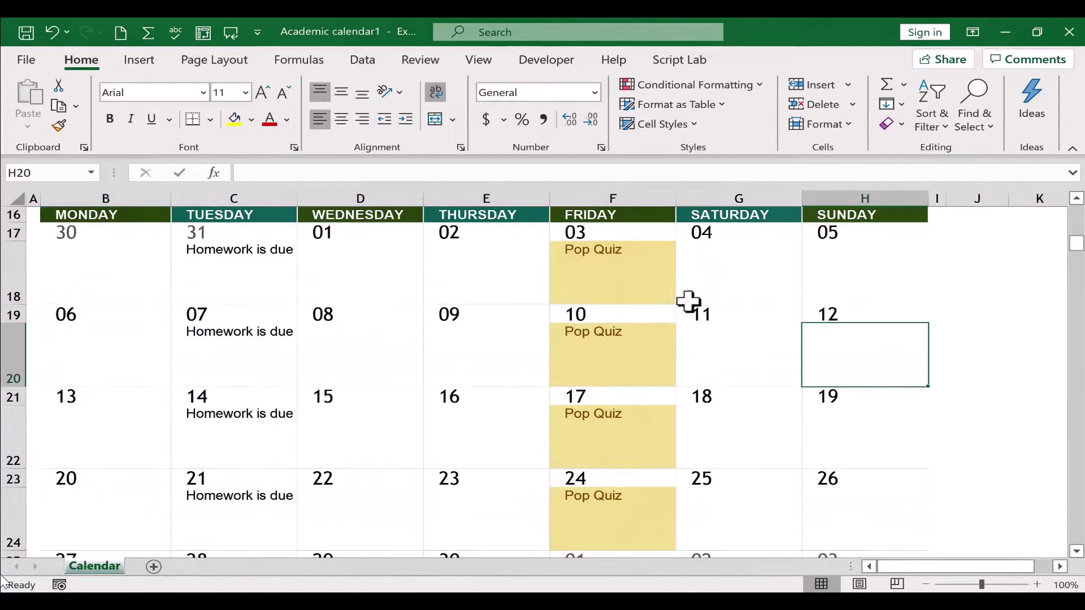
Step: Select the whole calendar and start a Text That Contains rule for 'homework'
{"action": "left_click", "coordinate": [313, 363]}
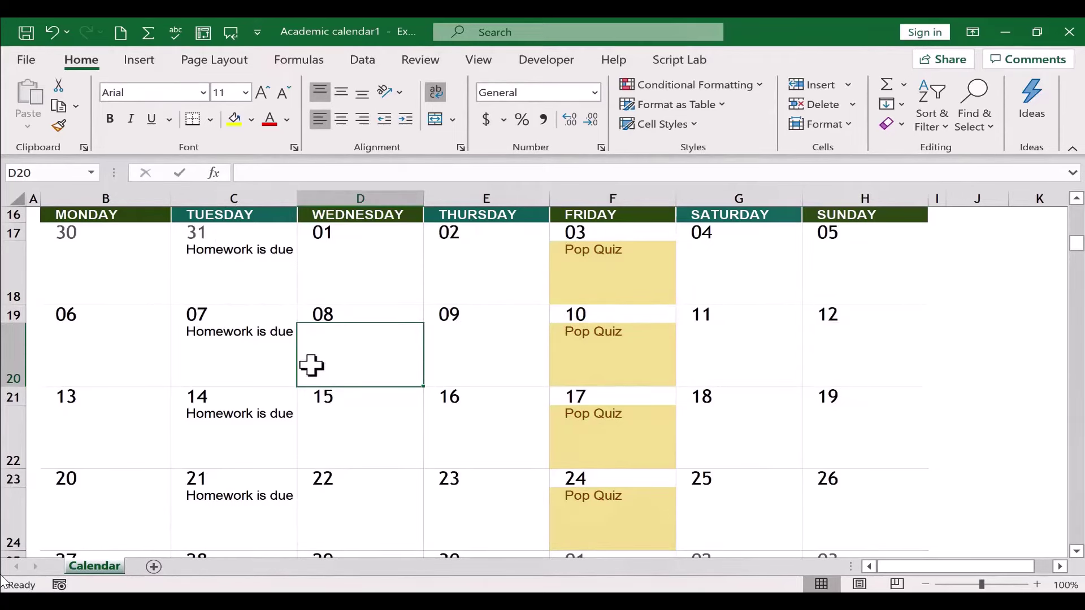
{"action": "key", "text": "ctrl+a"}
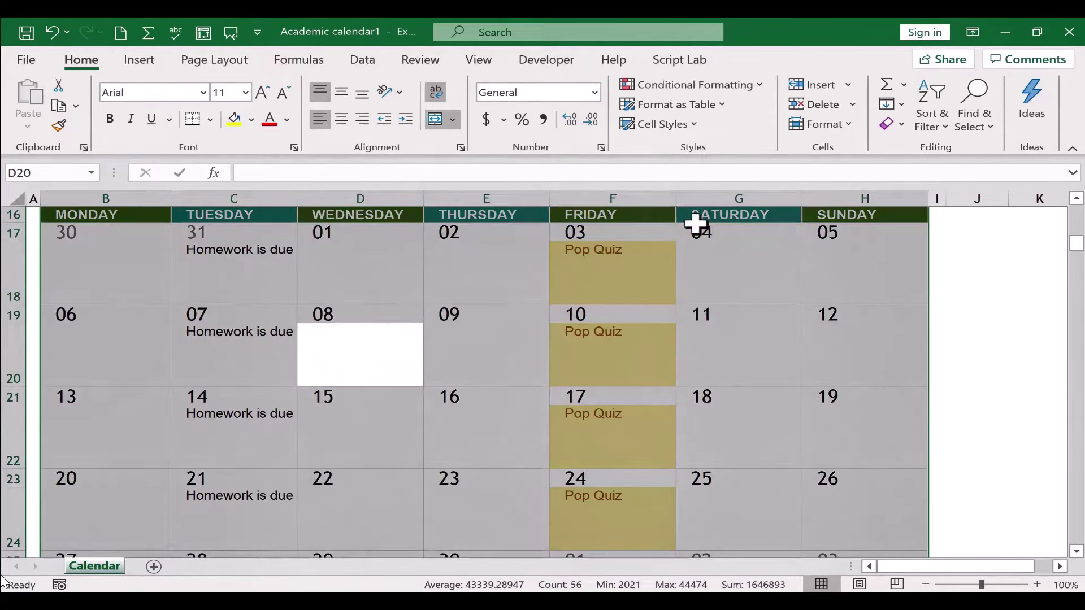
{"action": "left_click", "coordinate": [657, 83]}
{"action": "mouse_move", "coordinate": [710, 121]}
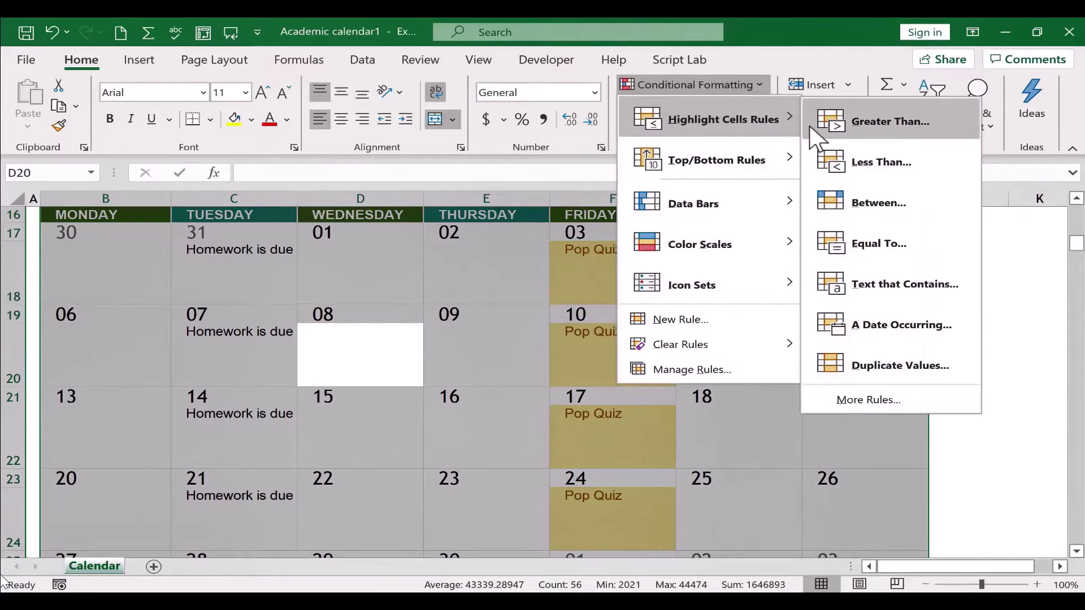
{"action": "left_click", "coordinate": [853, 282]}
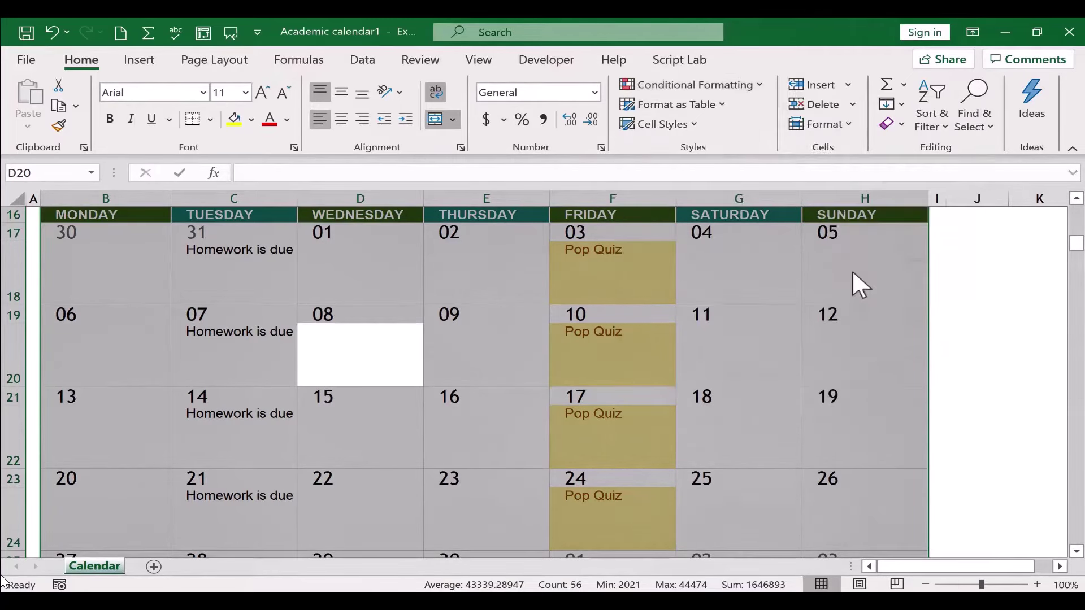
{"action": "type", "text": "homework"}
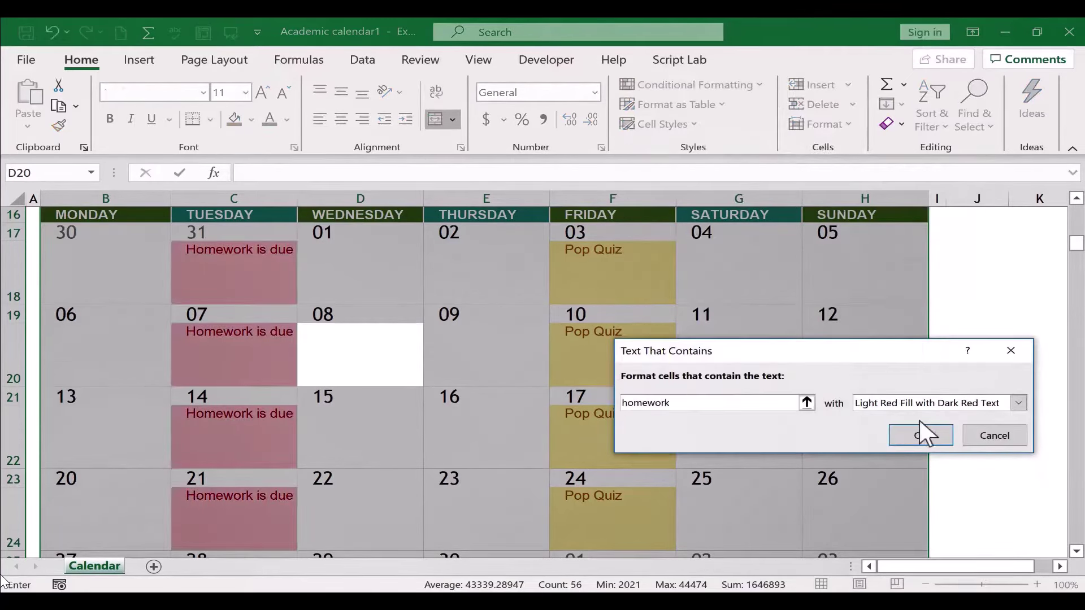
Step: Give the homework rule a custom light teal fill with a diagonal hatch pattern
{"action": "left_click", "coordinate": [1019, 403]}
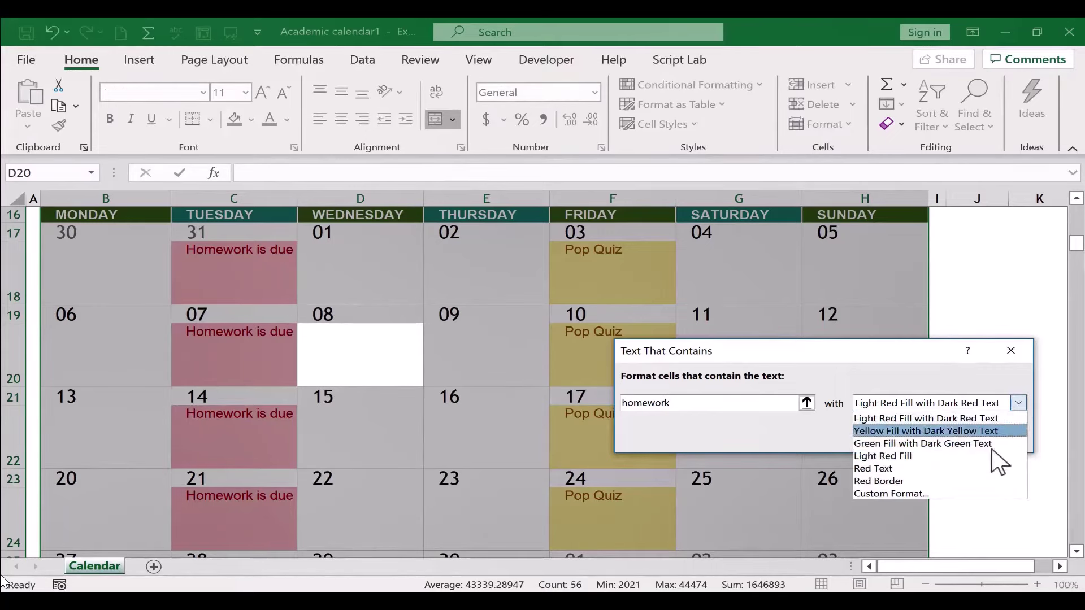
{"action": "left_click", "coordinate": [961, 494]}
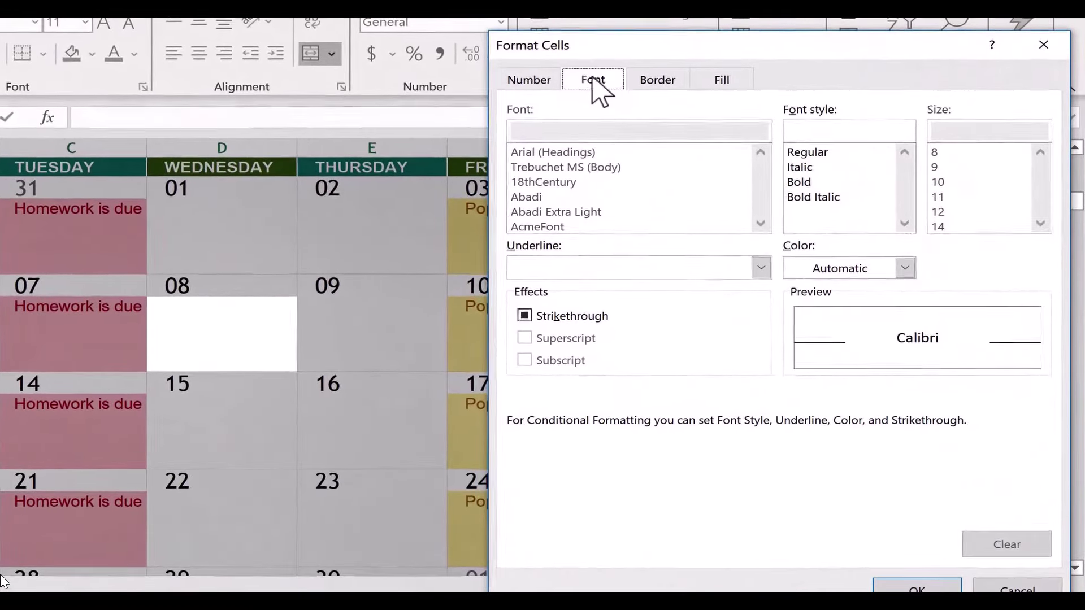
{"action": "left_click", "coordinate": [724, 82]}
{"action": "left_click", "coordinate": [606, 170]}
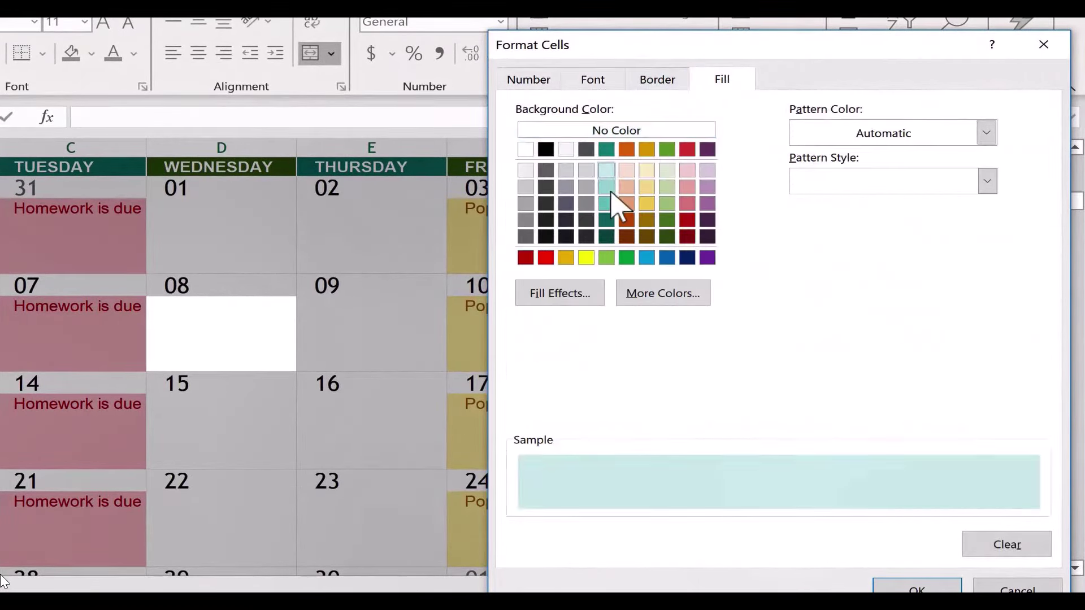
{"action": "left_click", "coordinate": [988, 182]}
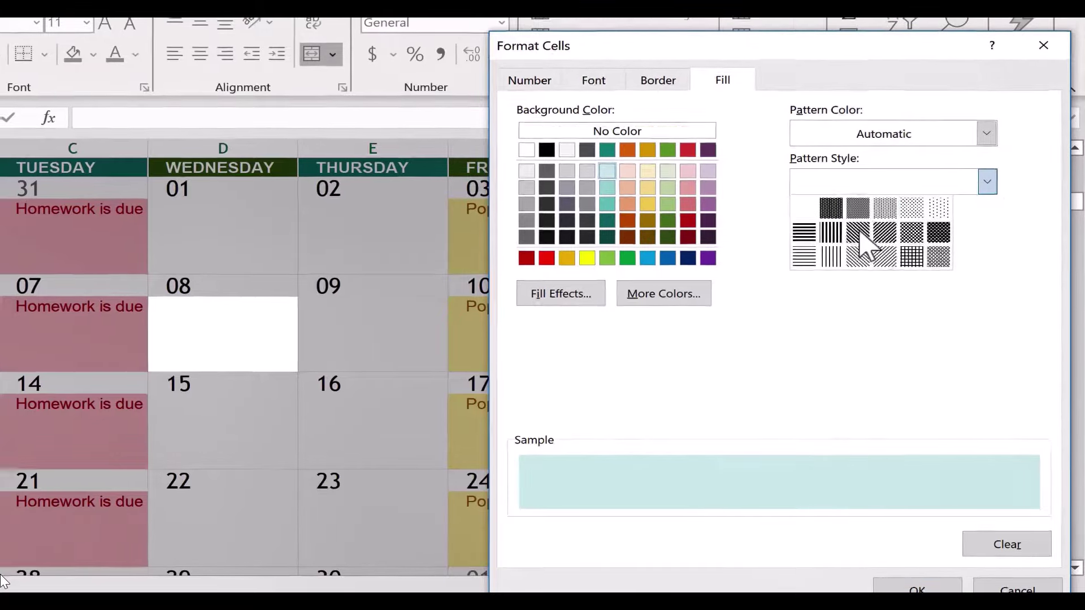
{"action": "left_click", "coordinate": [865, 246]}
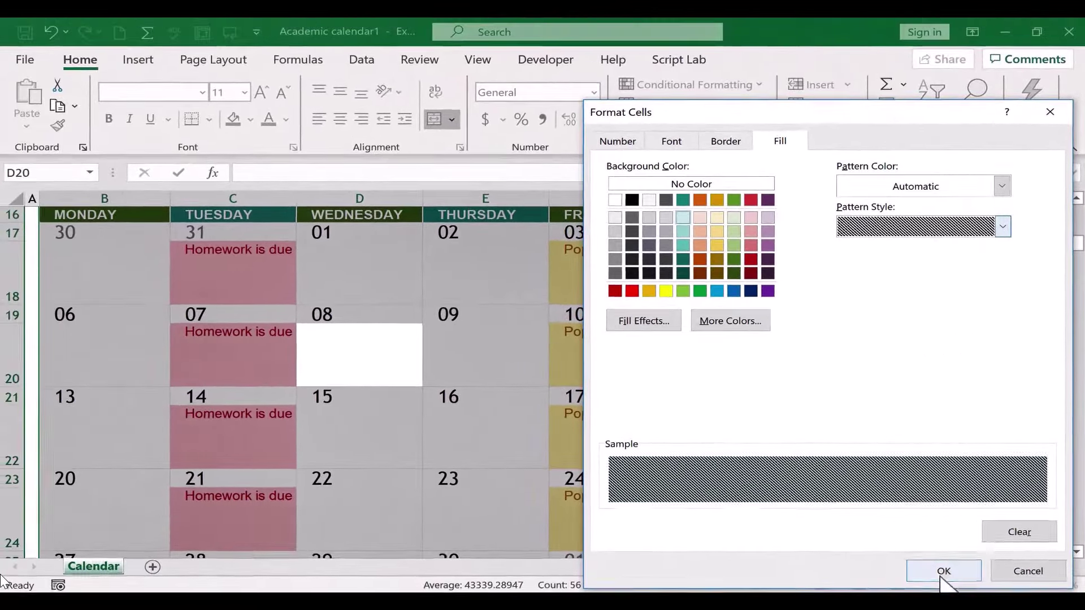
{"action": "left_click", "coordinate": [917, 588]}
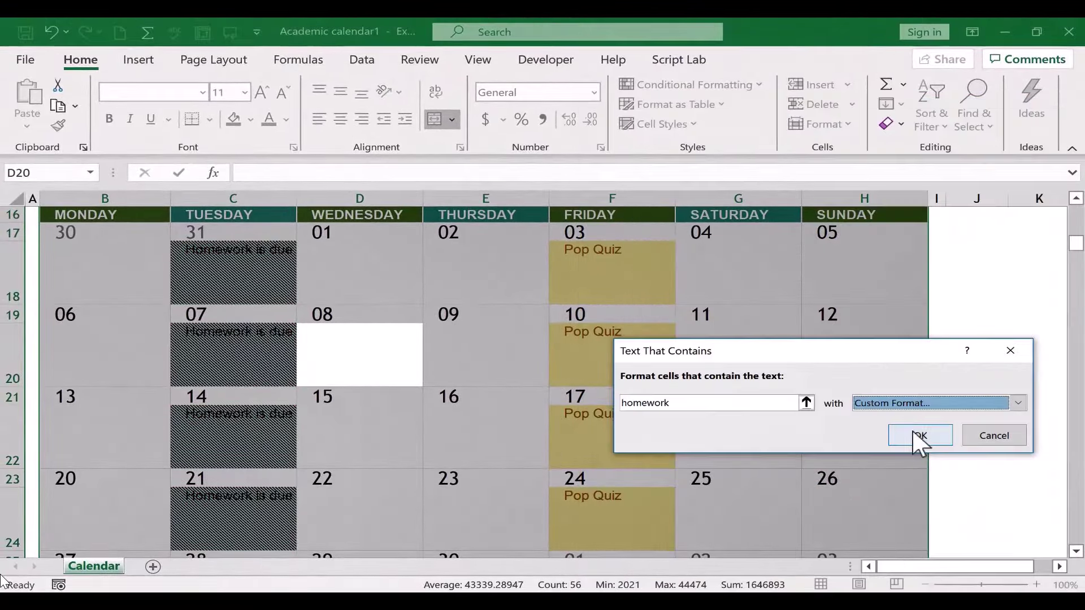
Step: Apply the hatched homework rule, then begin another Text That Contains rule for 'homework'
{"action": "left_click", "coordinate": [918, 438]}
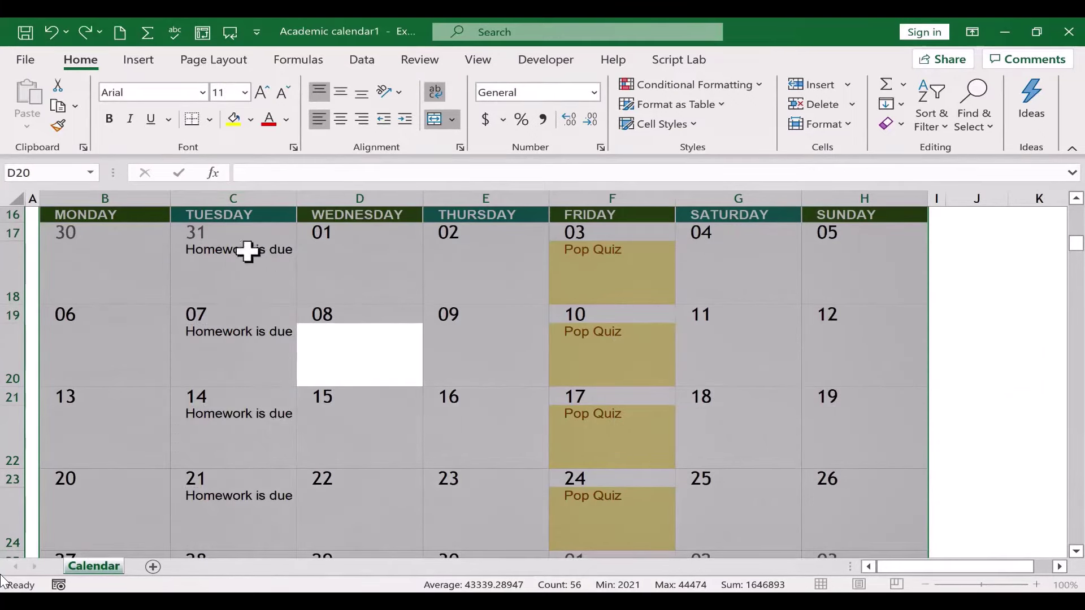
{"action": "left_click", "coordinate": [691, 84]}
{"action": "mouse_move", "coordinate": [724, 123]}
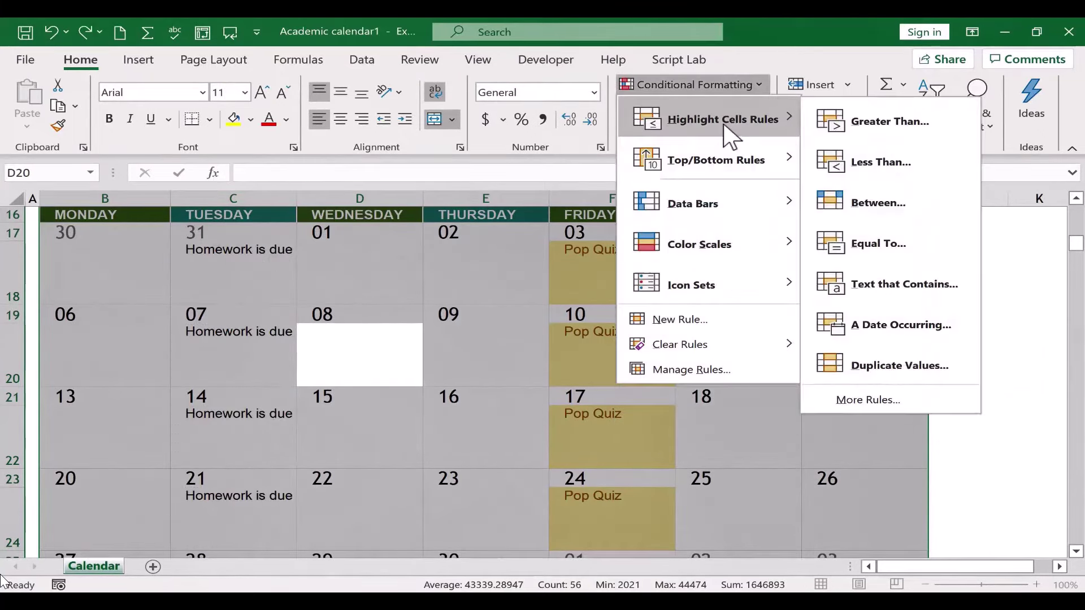
{"action": "left_click", "coordinate": [910, 288]}
{"action": "type", "text": "homework"}
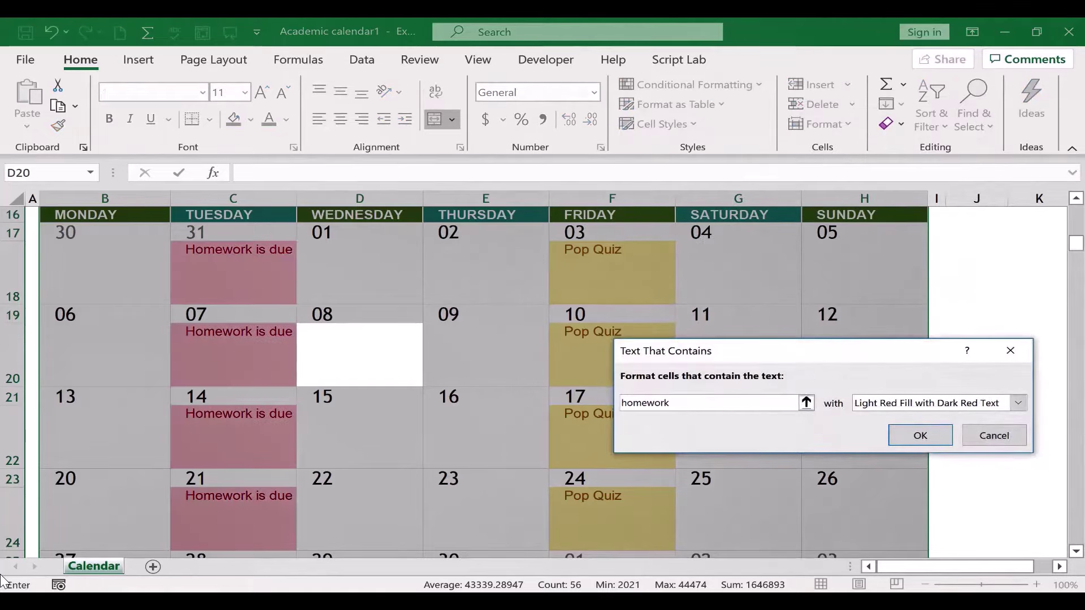
Step: Give the new homework rule dark green text, an outline border and gold fill, and apply it
{"action": "left_click", "coordinate": [1015, 401]}
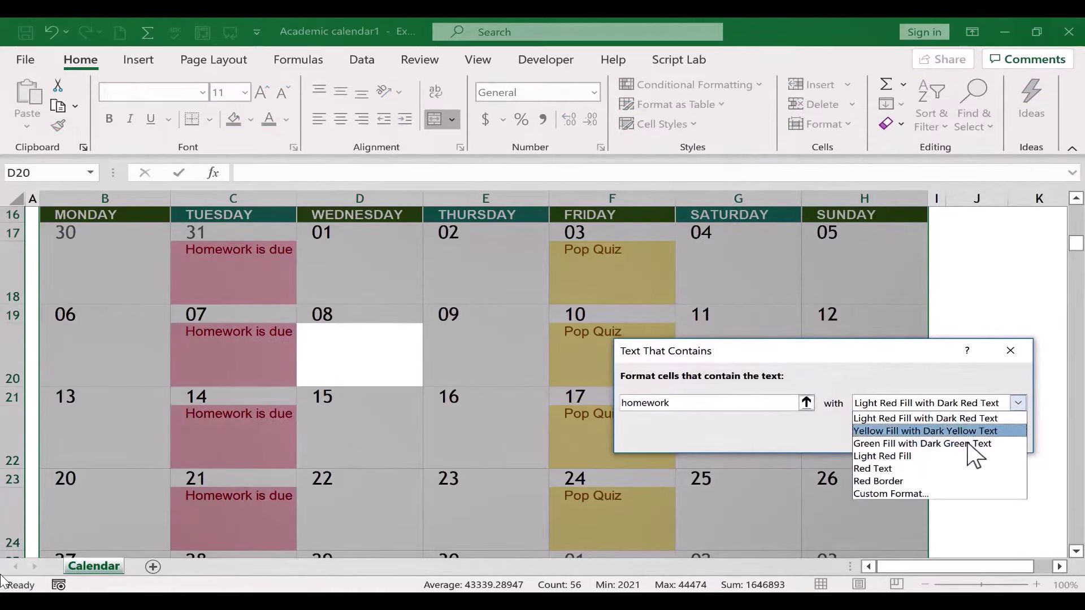
{"action": "left_click", "coordinate": [941, 491]}
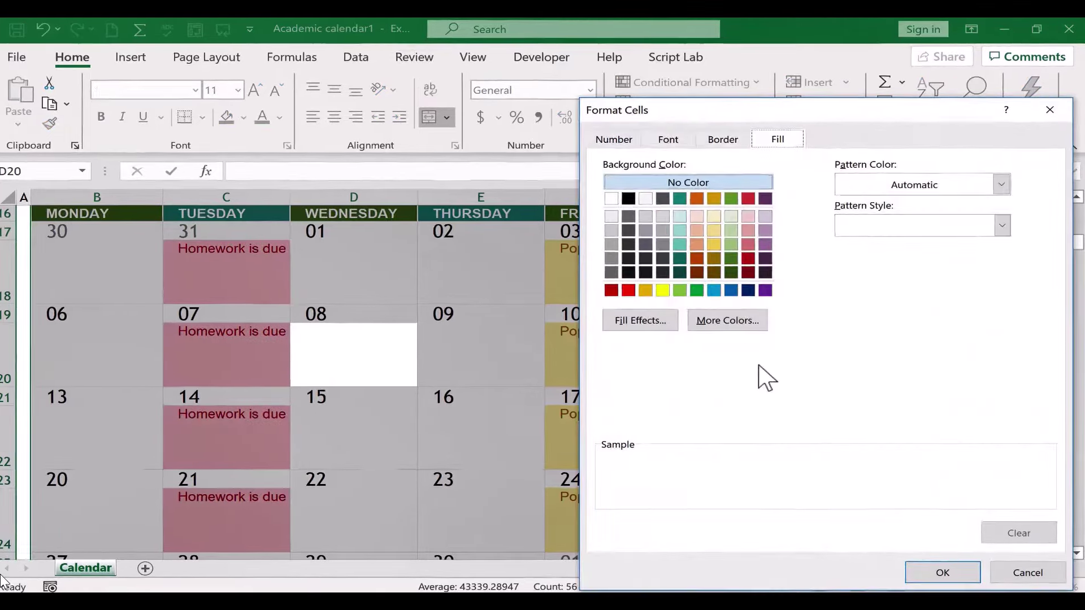
{"action": "left_click", "coordinate": [671, 141]}
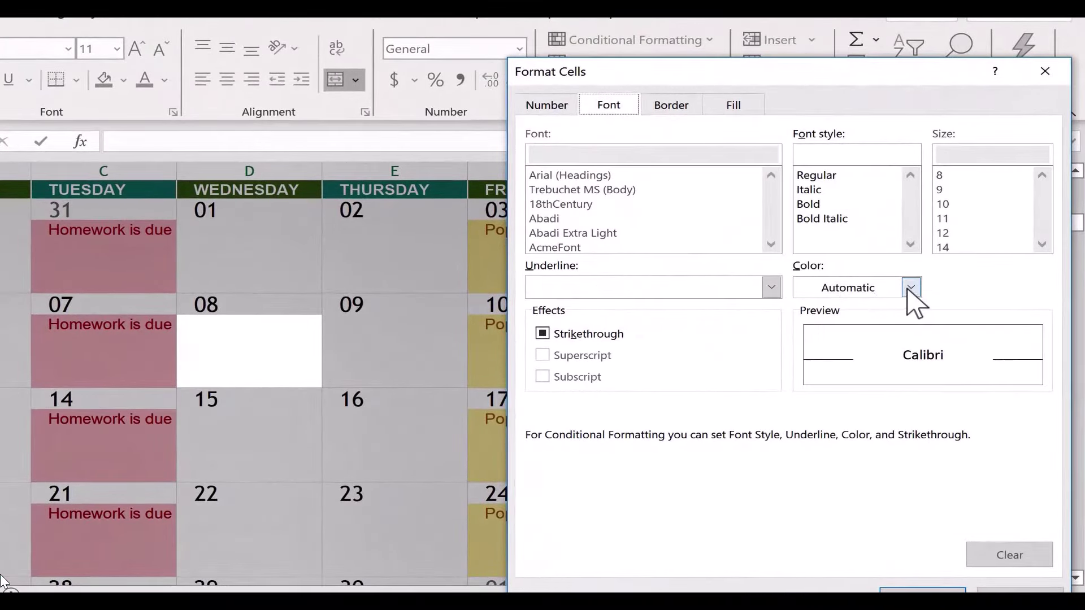
{"action": "left_click", "coordinate": [910, 288]}
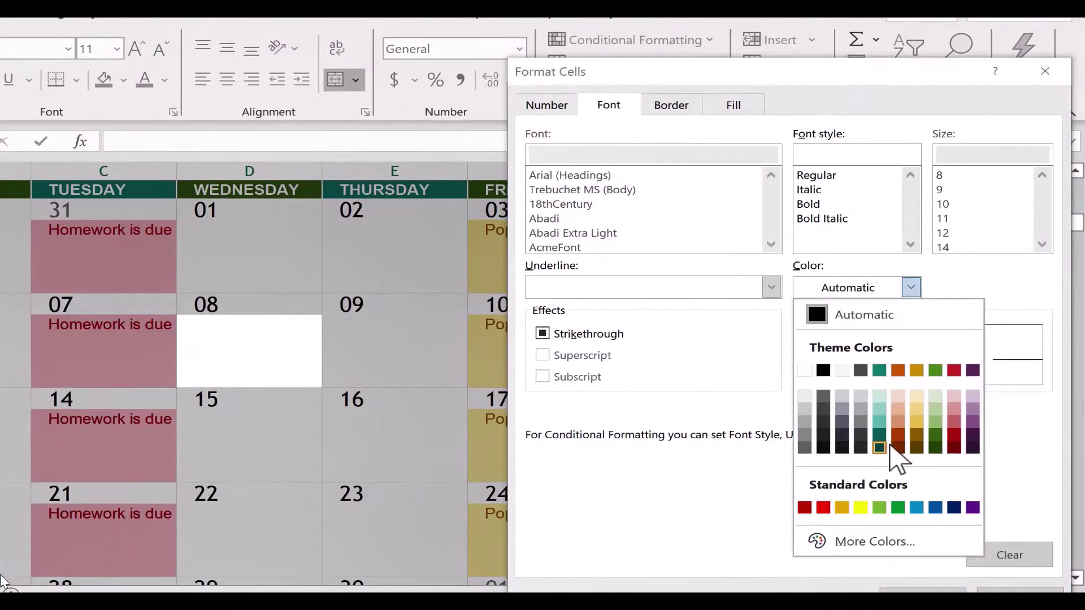
{"action": "left_click", "coordinate": [936, 435]}
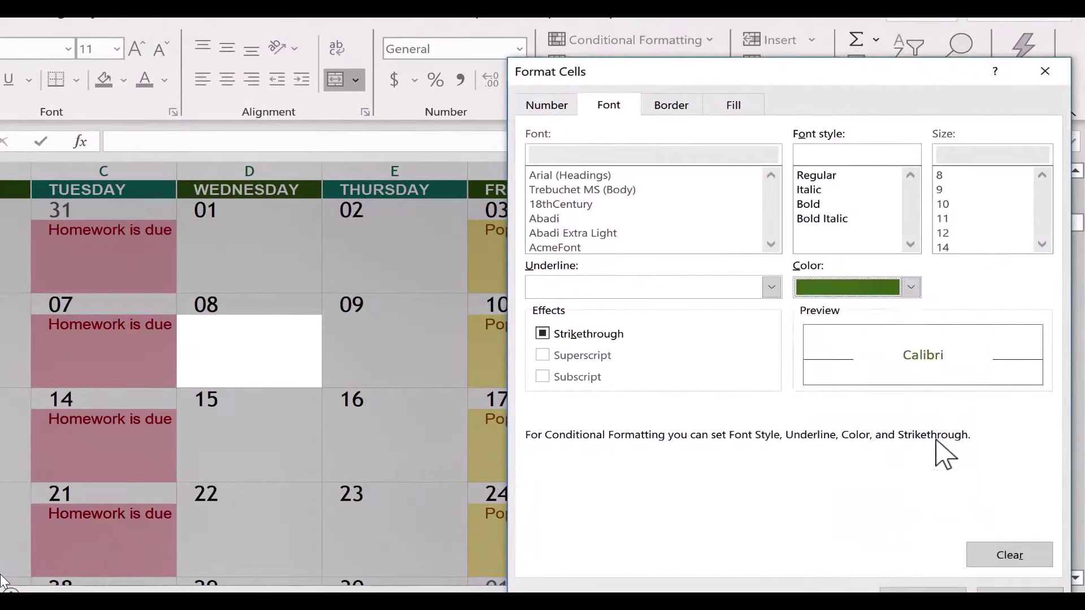
{"action": "left_click", "coordinate": [677, 108]}
{"action": "left_click", "coordinate": [836, 180]}
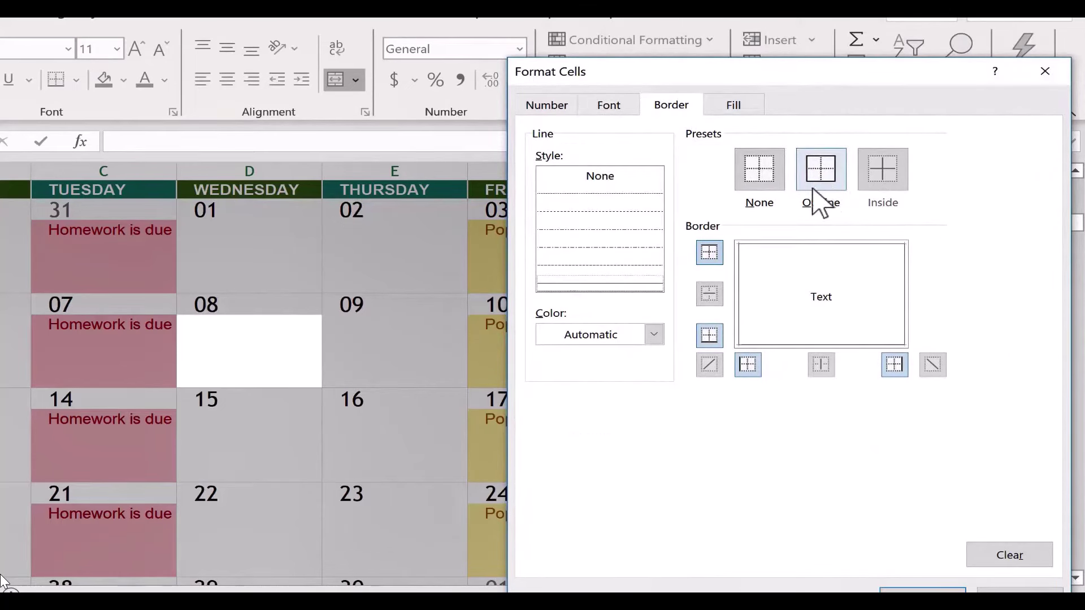
{"action": "left_click", "coordinate": [734, 106]}
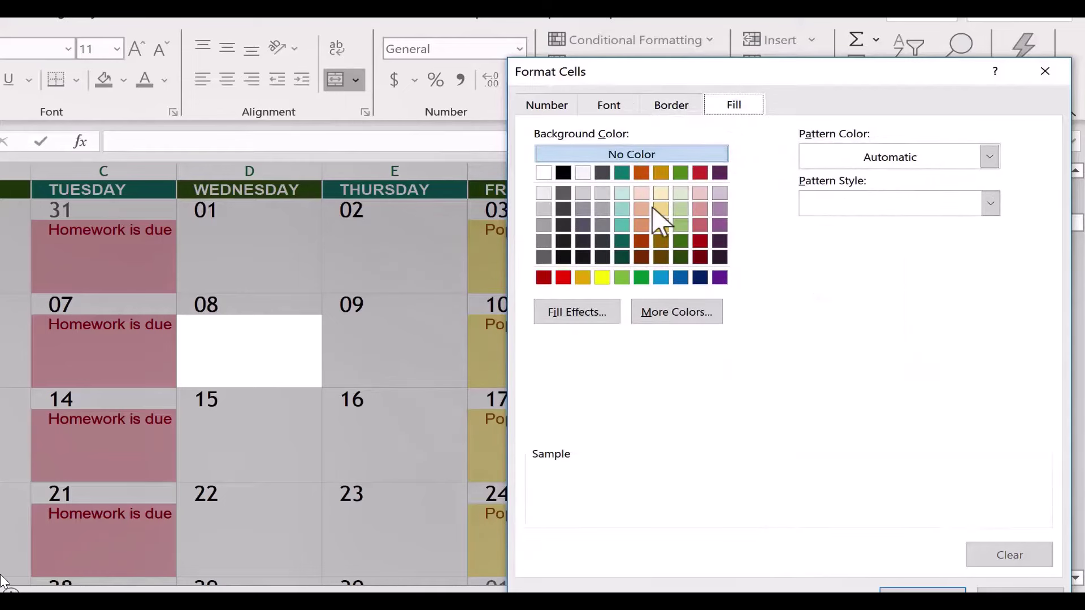
{"action": "left_click", "coordinate": [661, 225]}
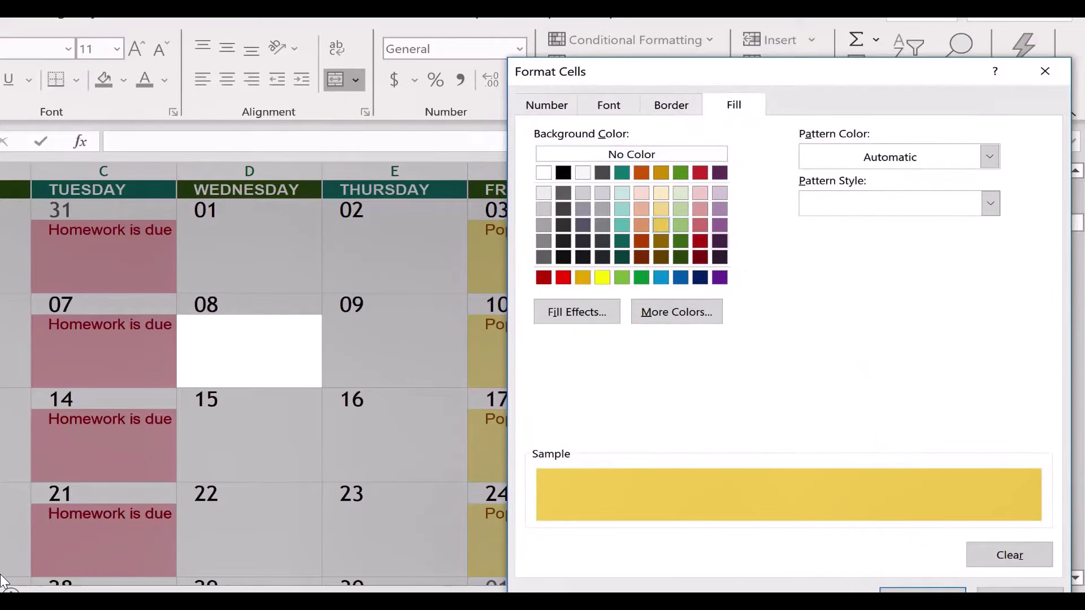
{"action": "left_click", "coordinate": [922, 590]}
{"action": "left_click", "coordinate": [896, 445]}
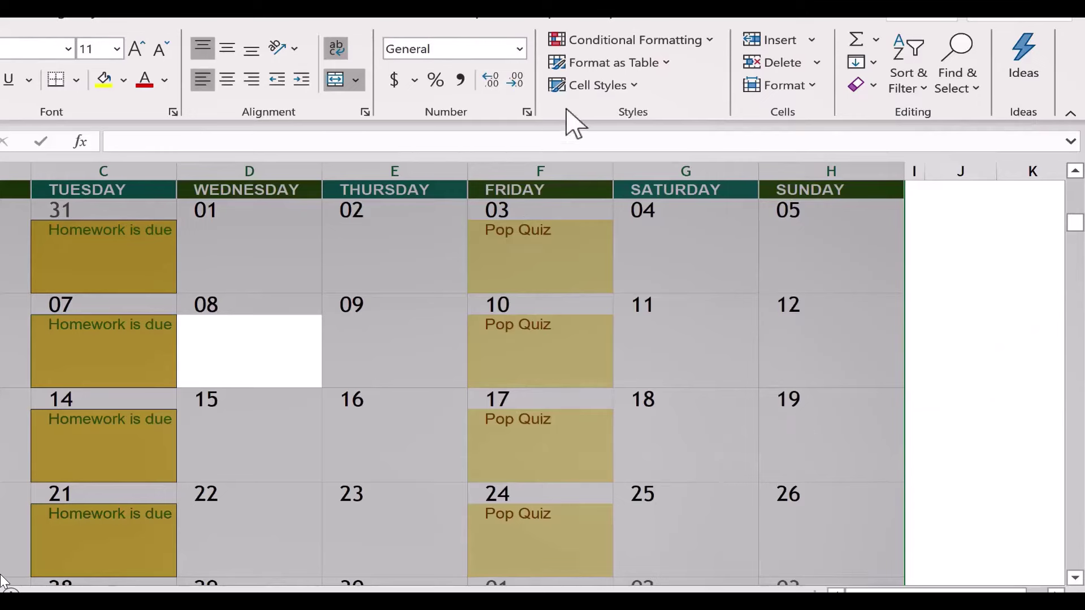
Step: Open the homework rule's format for editing from Manage Rules
{"action": "left_click", "coordinate": [630, 39]}
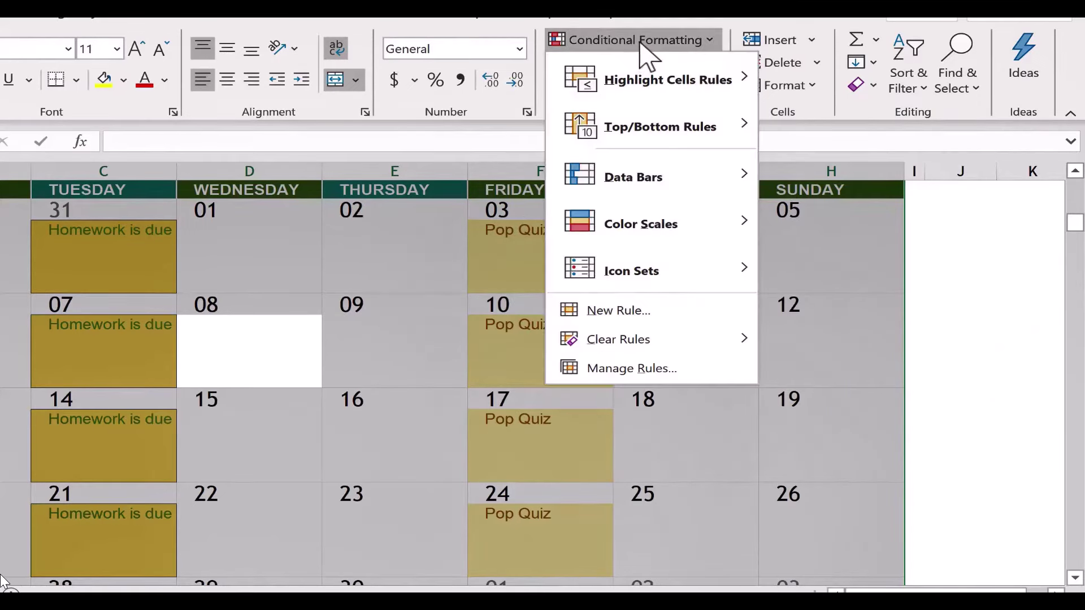
{"action": "mouse_move", "coordinate": [644, 91]}
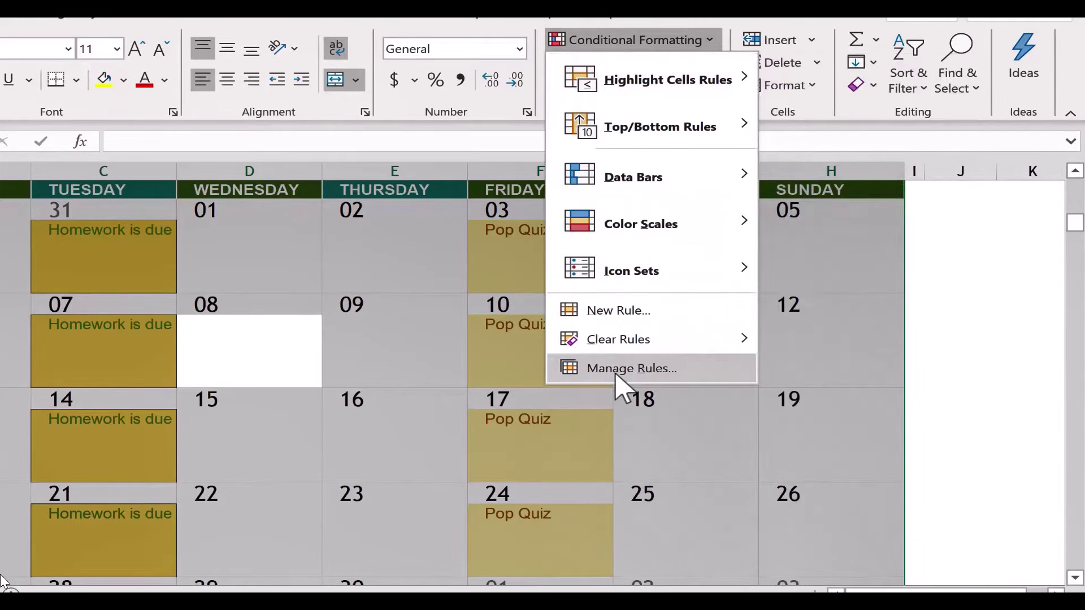
{"action": "left_click", "coordinate": [622, 370]}
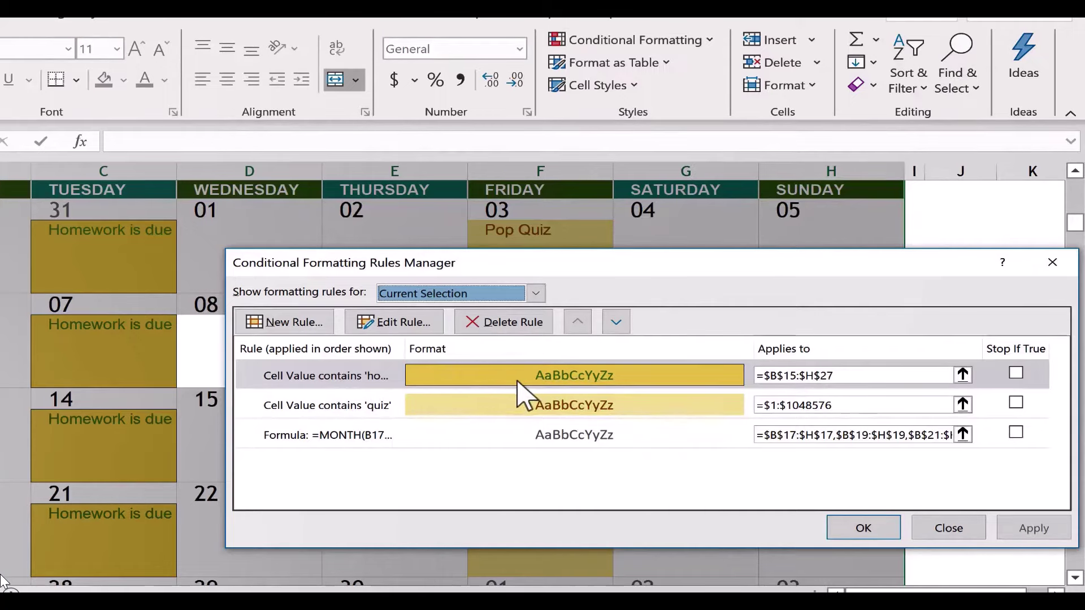
{"action": "double_click", "coordinate": [500, 389]}
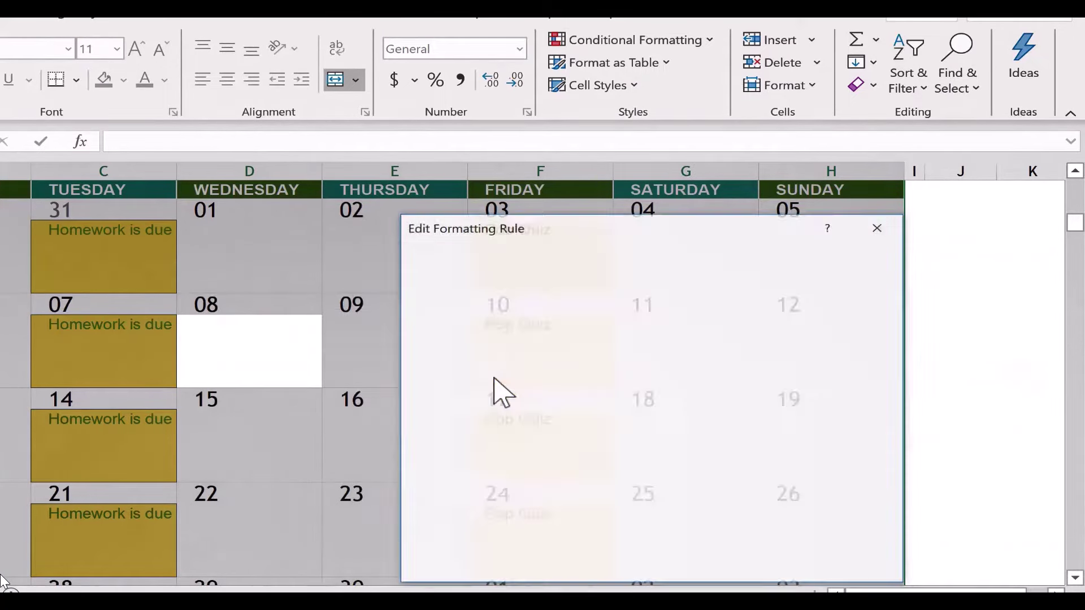
{"action": "left_click", "coordinate": [735, 524]}
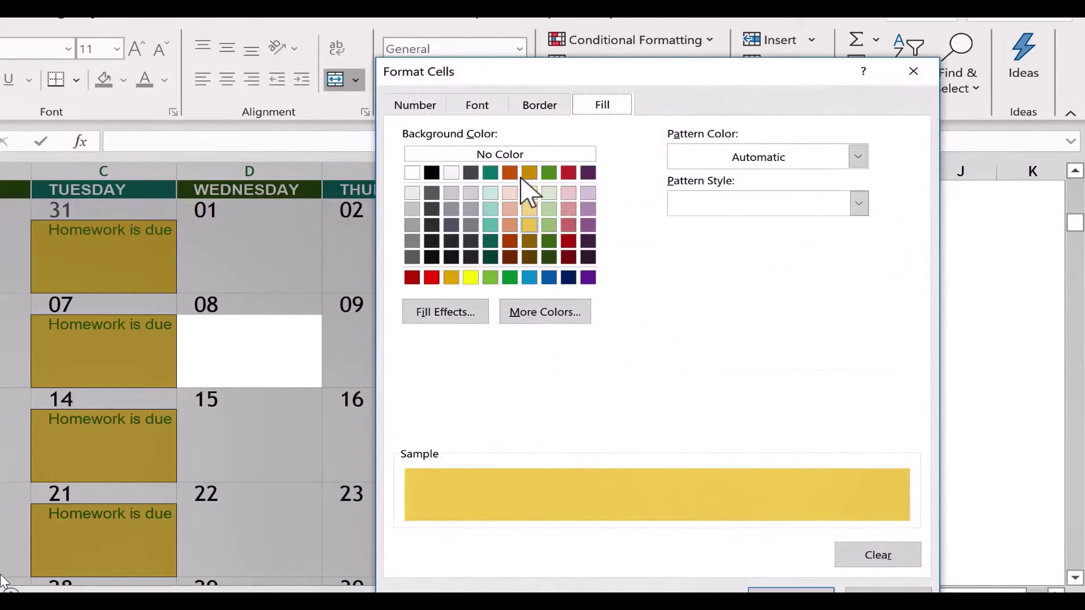
Step: Change the homework rule's fill from gold to pink and apply it
{"action": "left_click", "coordinate": [569, 227]}
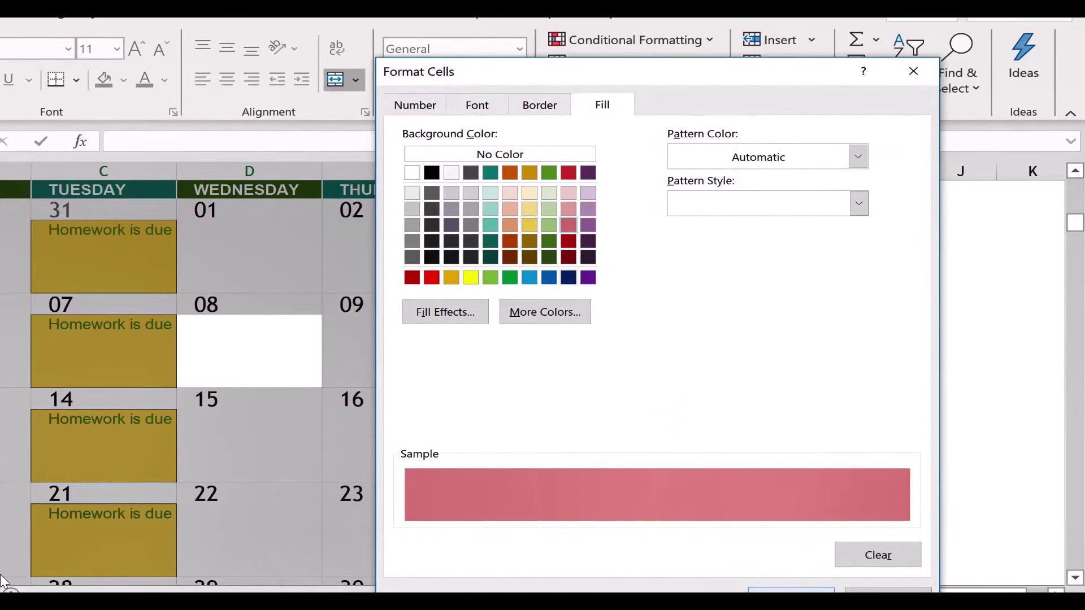
{"action": "left_click", "coordinate": [790, 590]}
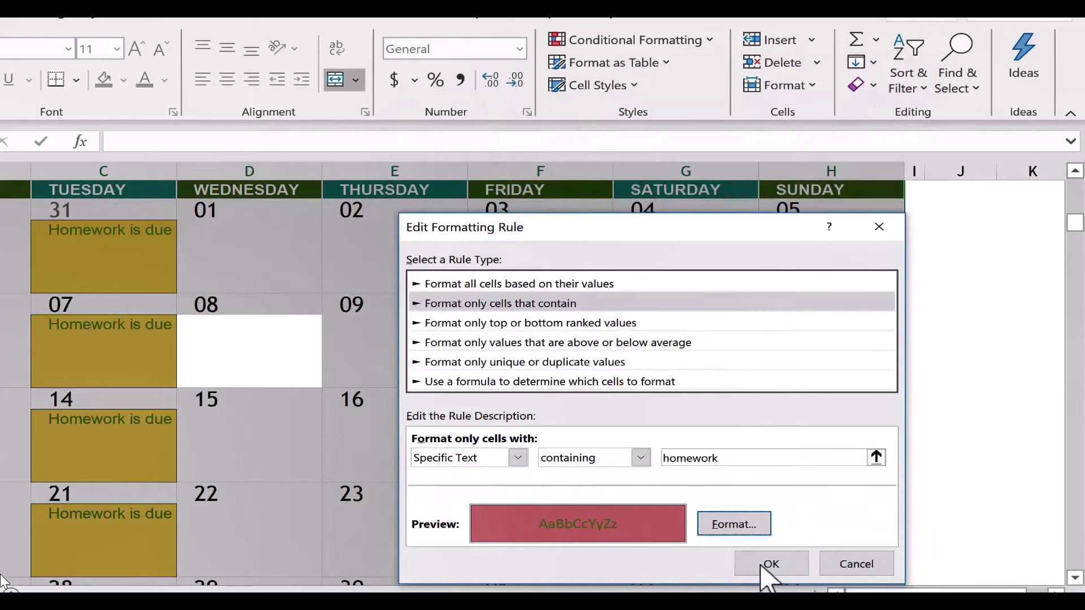
{"action": "left_click", "coordinate": [772, 570]}
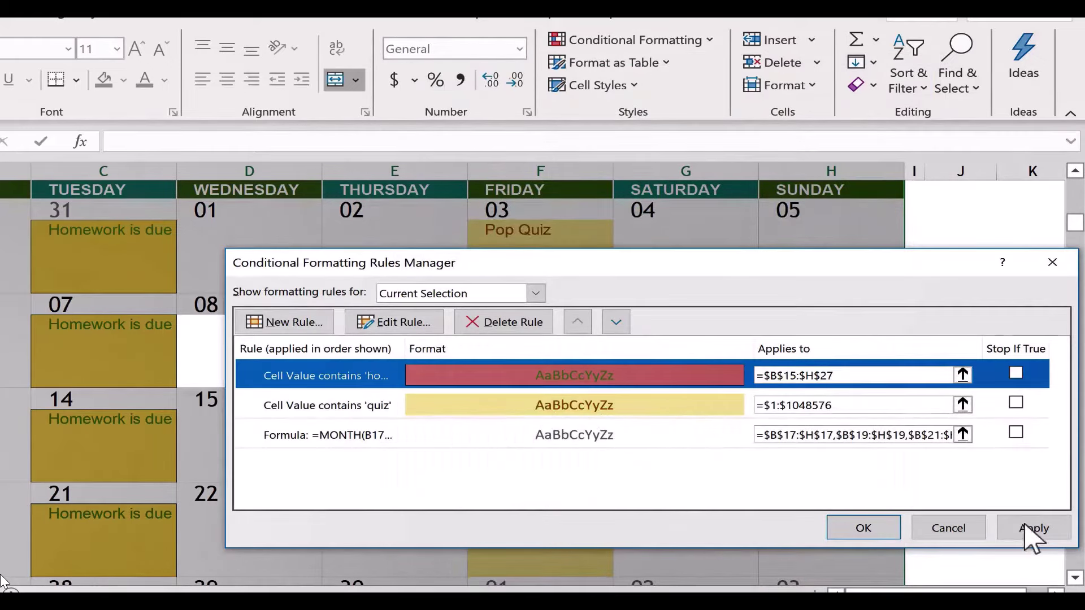
{"action": "left_click", "coordinate": [1034, 528]}
{"action": "left_click", "coordinate": [868, 530]}
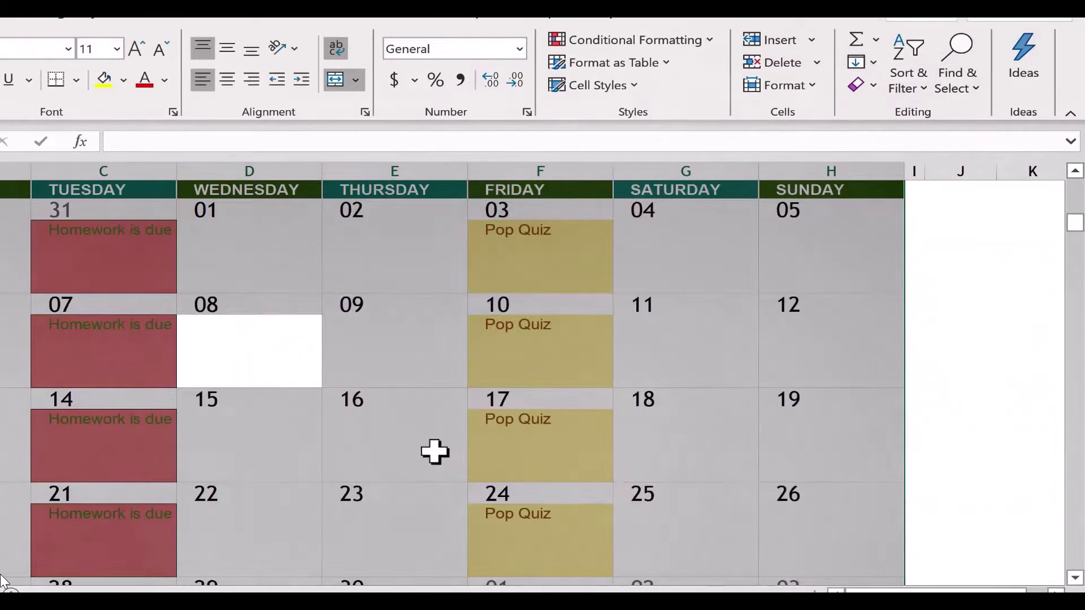
{"action": "left_click", "coordinate": [435, 451]}
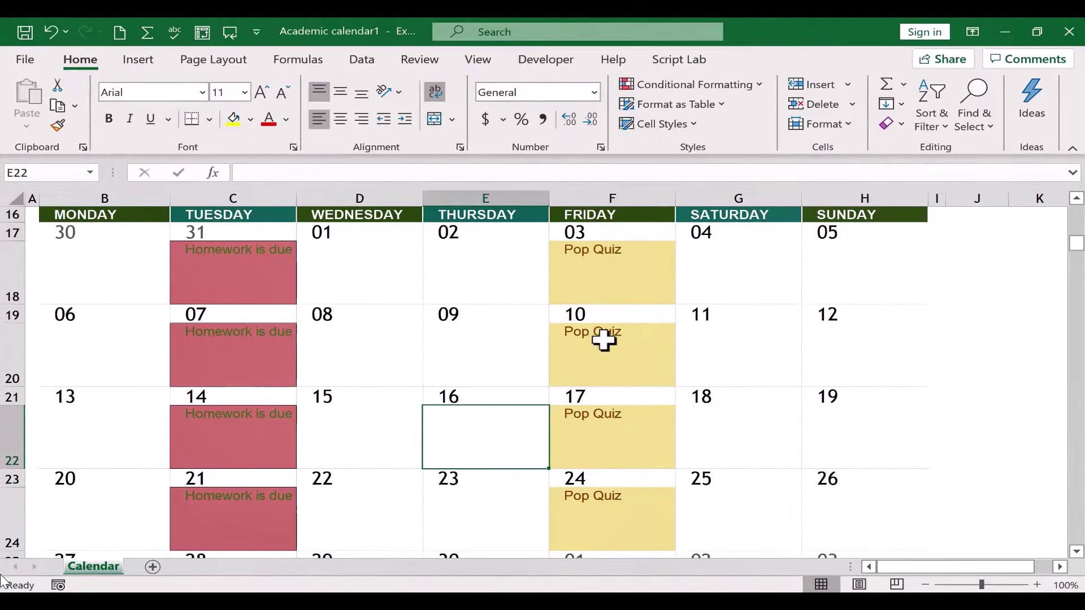
Step: Test the quiz rule by entering 'Pop Quiz' for November 17, then undo it
{"action": "scroll", "coordinate": [671, 344], "scroll_direction": "down", "scroll_amount": 4}
{"action": "scroll", "coordinate": [670, 356], "scroll_direction": "down", "scroll_amount": 7}
{"action": "scroll", "coordinate": [650, 362], "scroll_direction": "up", "scroll_amount": 5}
{"action": "scroll", "coordinate": [635, 361], "scroll_direction": "down", "scroll_amount": 4}
{"action": "left_click", "coordinate": [364, 395]}
{"action": "scroll", "coordinate": [364, 395], "scroll_direction": "up", "scroll_amount": 4}
{"action": "scroll", "coordinate": [365, 398], "scroll_direction": "down", "scroll_amount": 2}
{"action": "scroll", "coordinate": [364, 397], "scroll_direction": "down", "scroll_amount": 2}
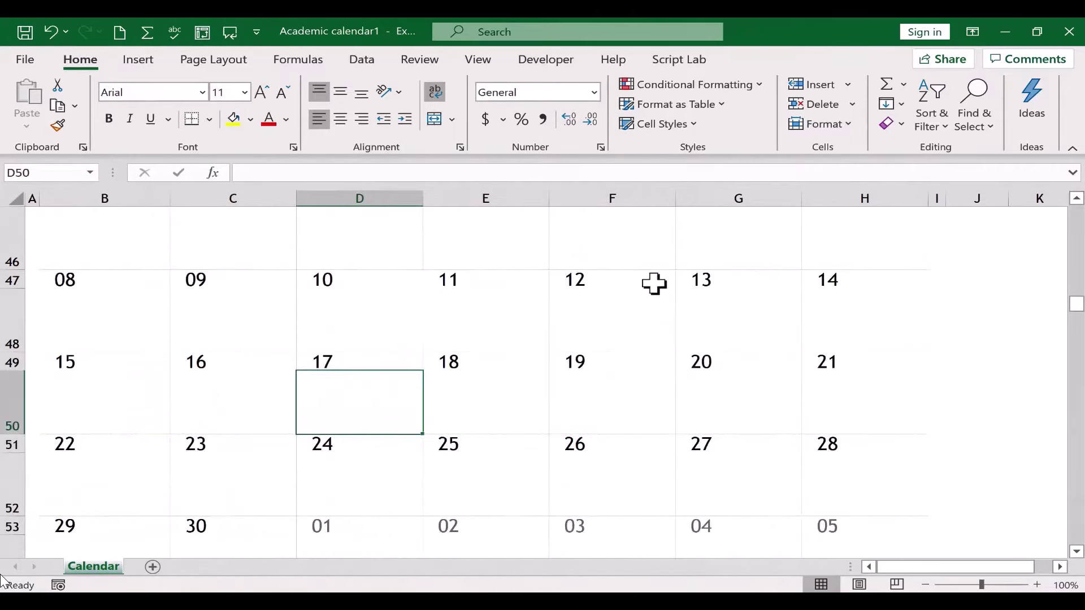
{"action": "type", "text": "Pop Quiz"}
{"action": "key", "text": "Return"}
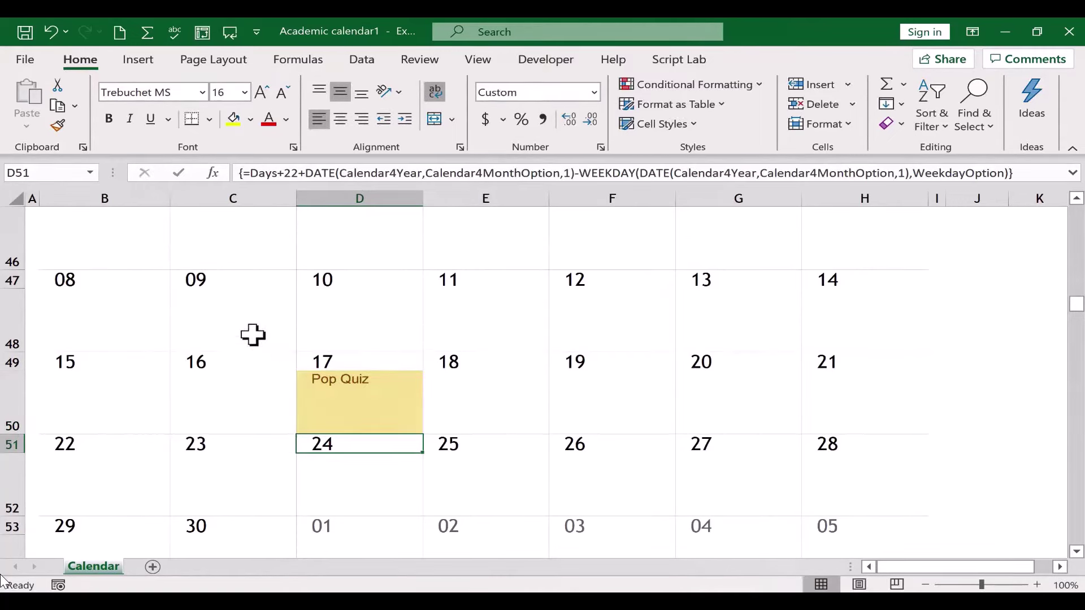
{"action": "key", "text": "ctrl+z"}
Step: Enter 'homework' under Thursday September 30 so the cell highlights pink
{"action": "left_click", "coordinate": [501, 388]}
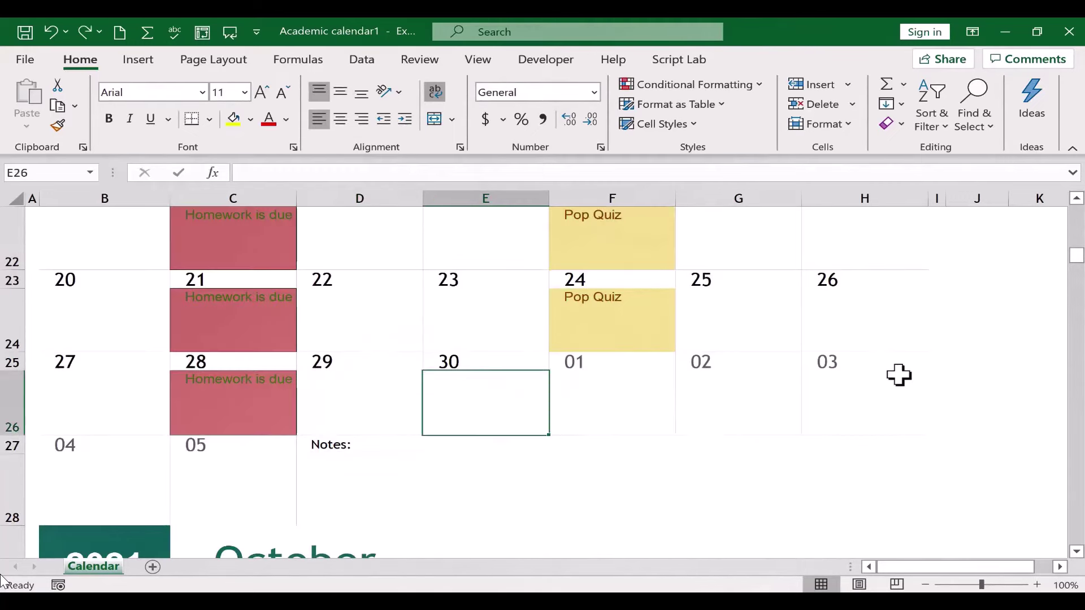
{"action": "type", "text": "homework"}
{"action": "key", "text": "Return"}
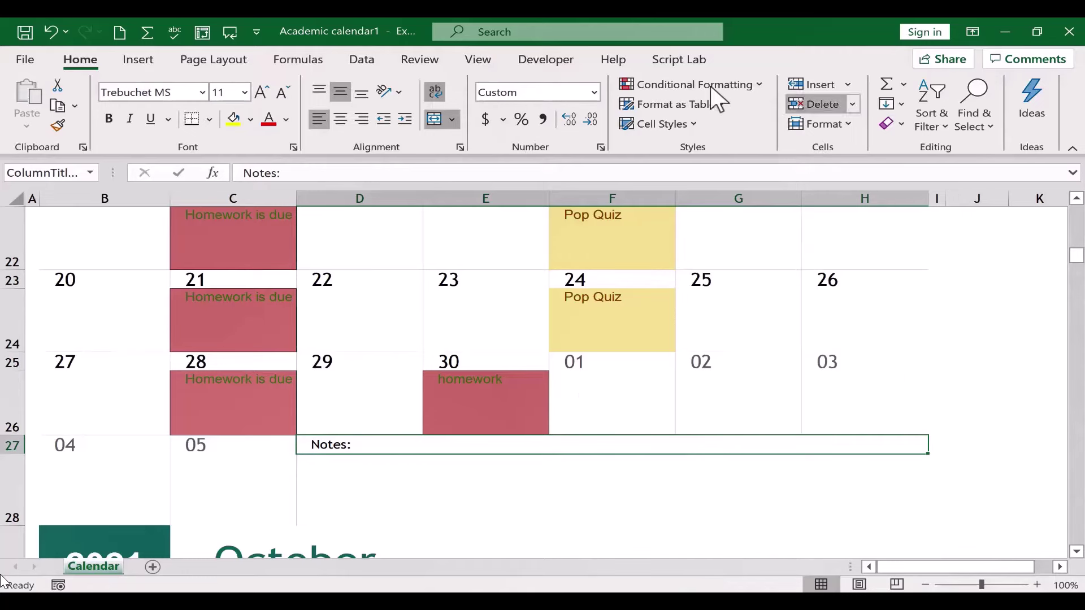
{"action": "scroll", "coordinate": [633, 326], "scroll_direction": "up", "scroll_amount": 7}
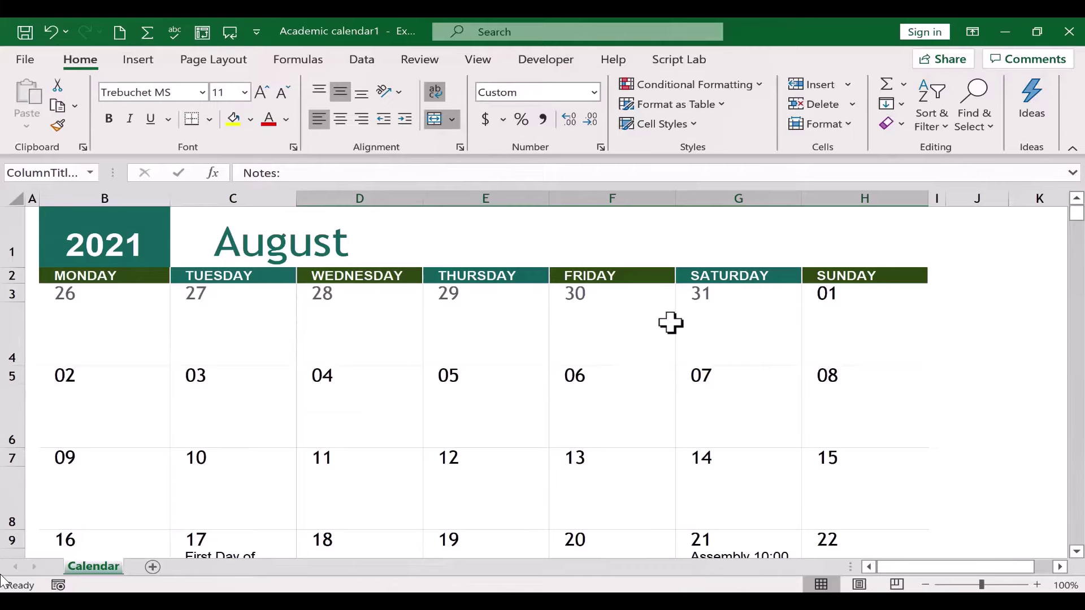
{"action": "scroll", "coordinate": [829, 333], "scroll_direction": "down", "scroll_amount": 4}
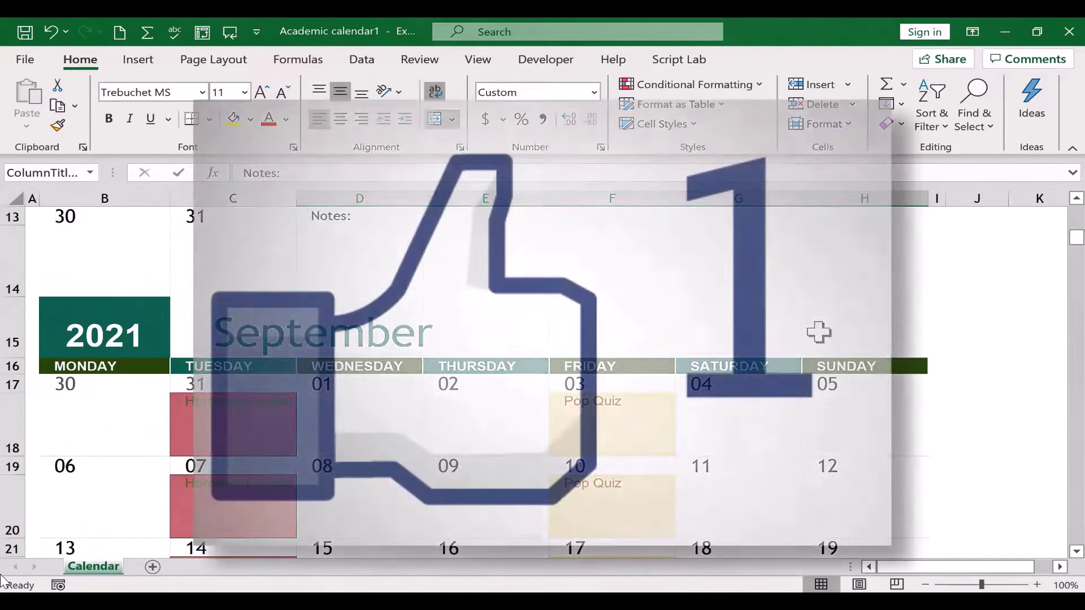
{"action": "scroll", "coordinate": [829, 333], "scroll_direction": "down", "scroll_amount": 1}
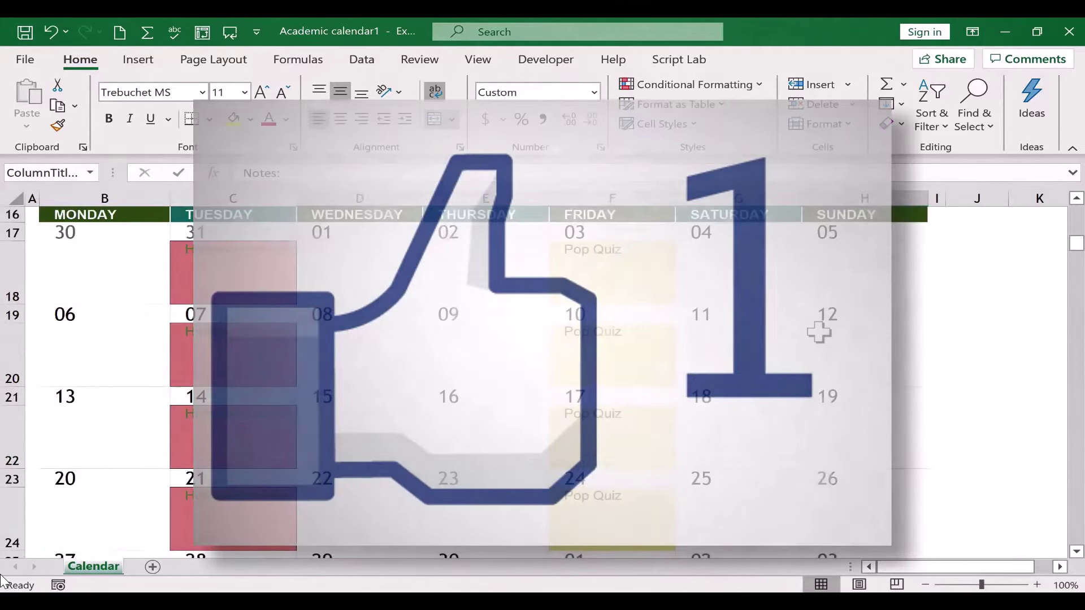